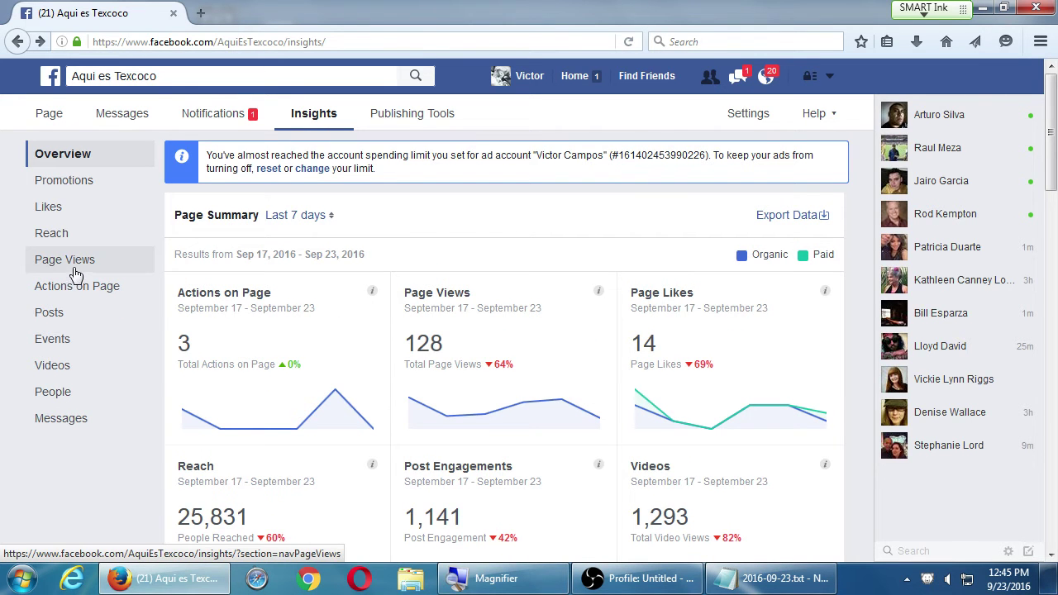
Step: Examine the Page Views insights of the Aqui es Texcoco page, from Total Views through Top Sources
click(74, 272)
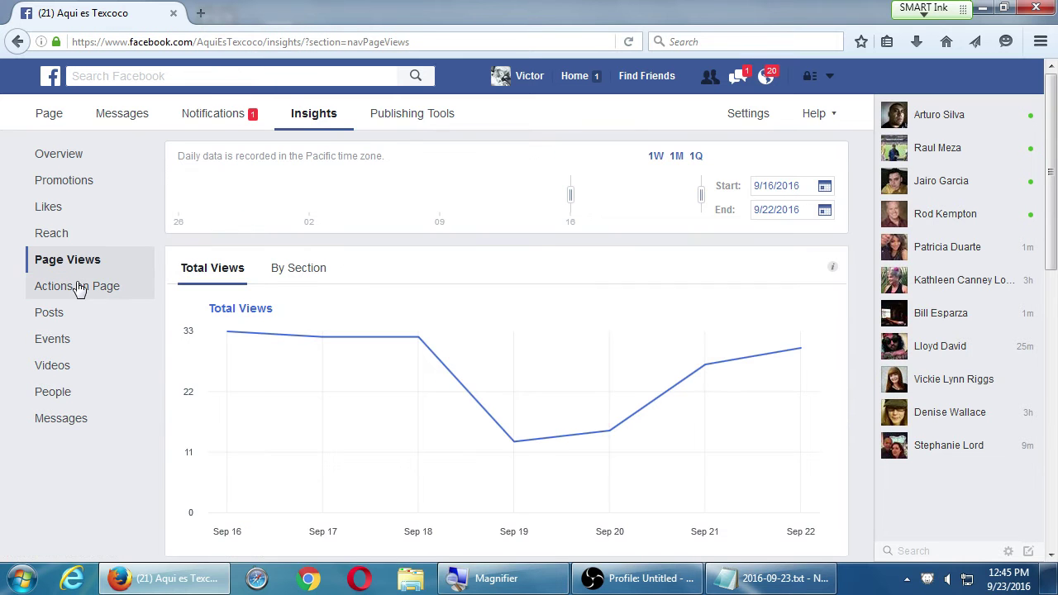
scroll(119, 339, down, 6)
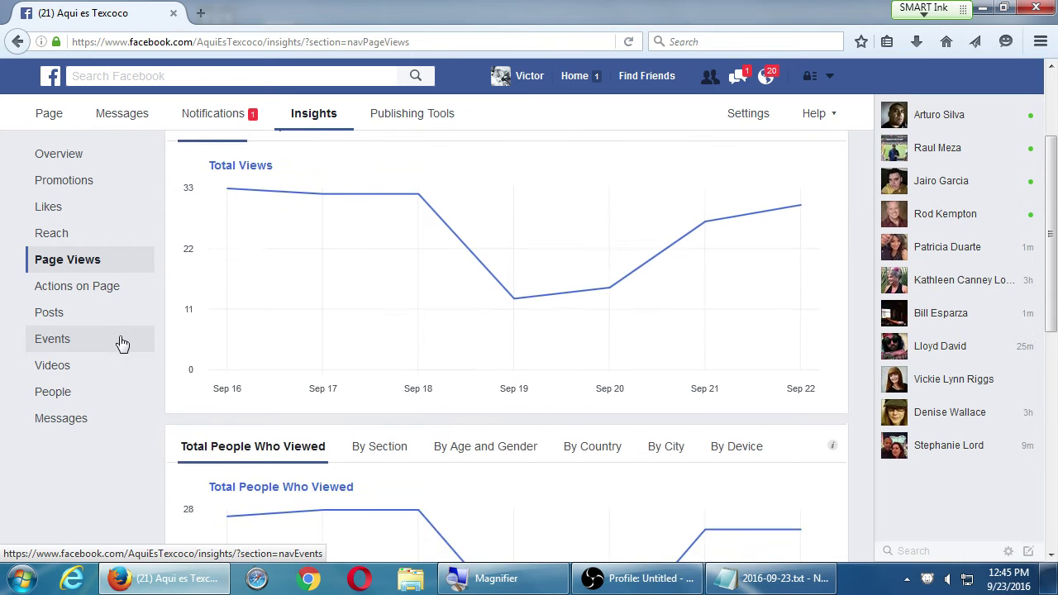
scroll(121, 344, down, 3)
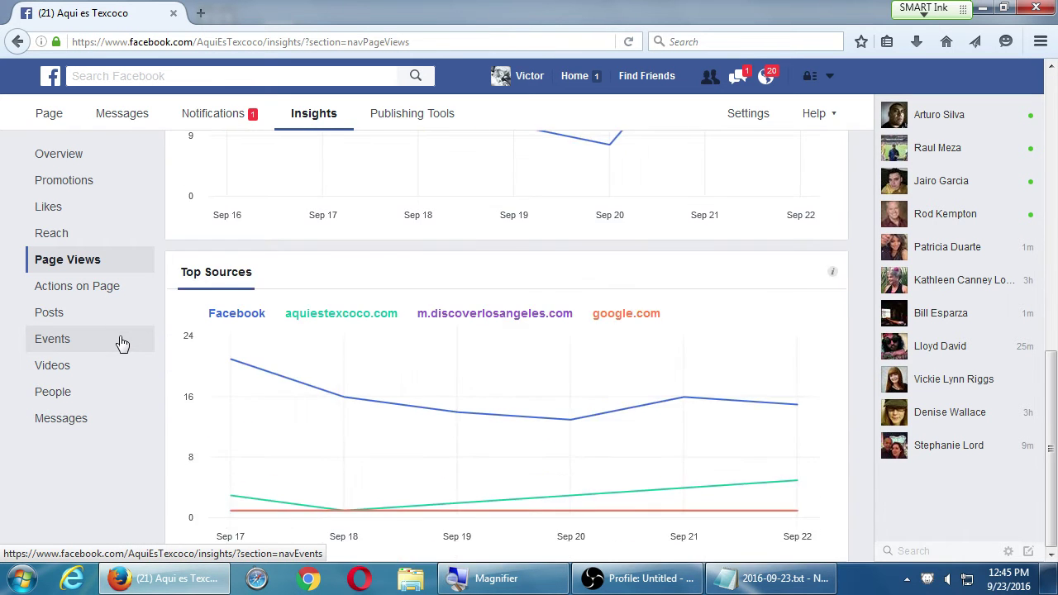
scroll(122, 341, up, 8)
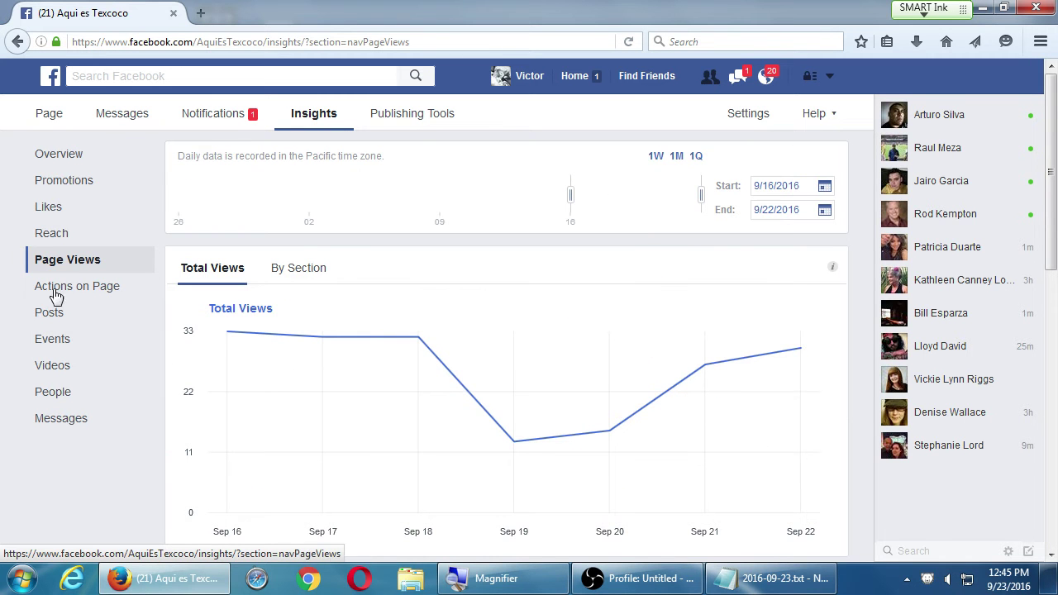
Step: Examine the Reach insights of the Aqui es Texcoco page, including post reach, reactions and total reach
click(72, 238)
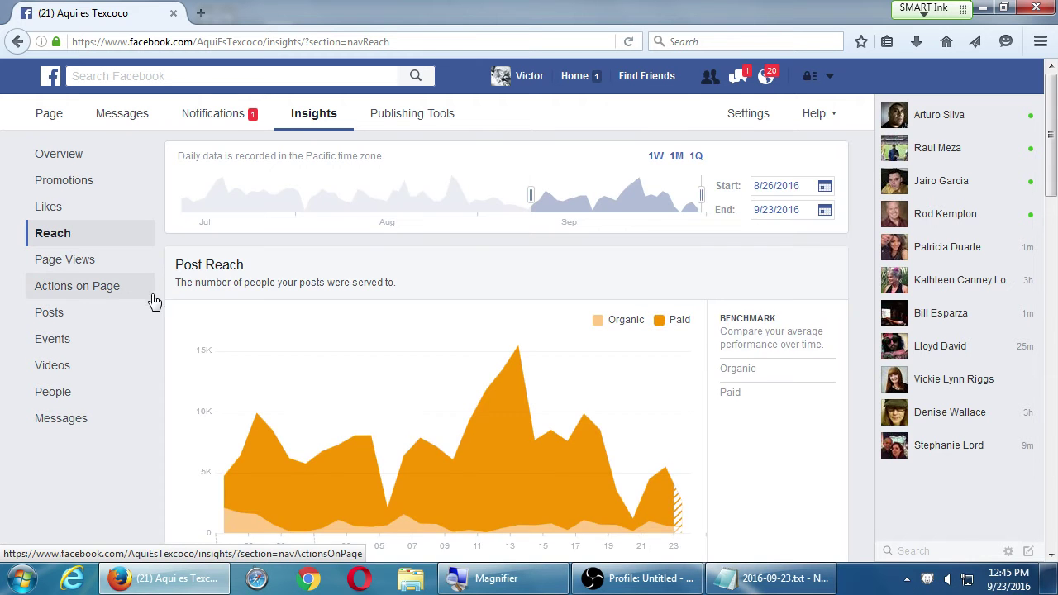
scroll(157, 310, down, 2)
scroll(161, 313, down, 7)
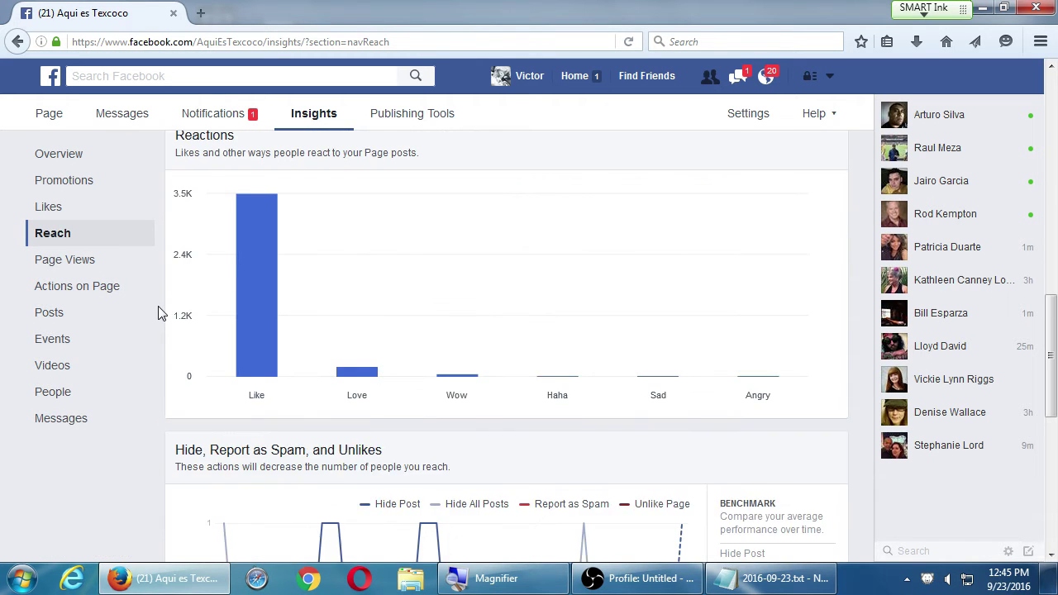
scroll(162, 312, down, 3)
scroll(162, 312, down, 3)
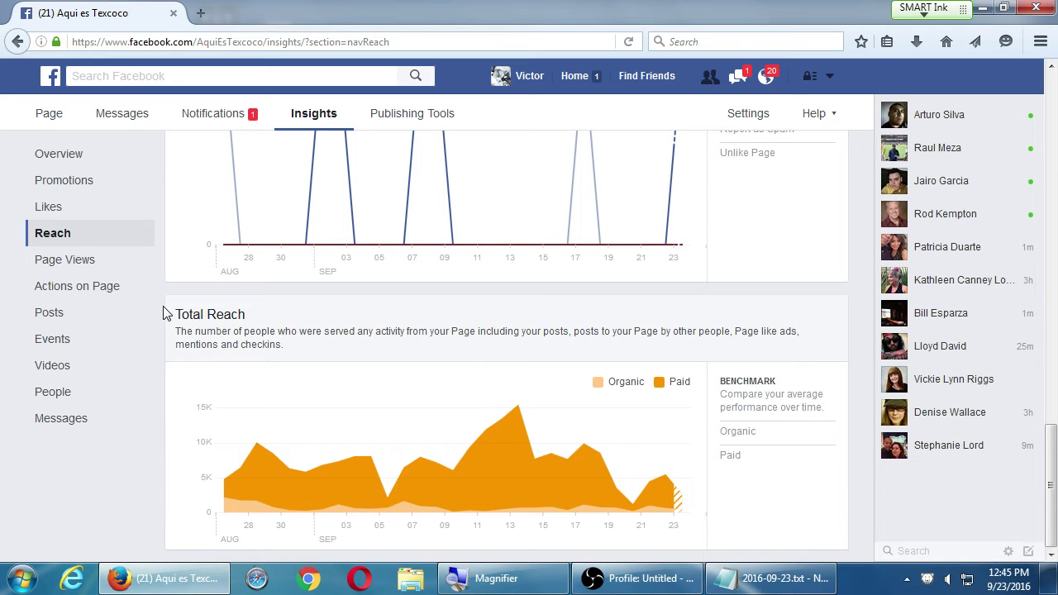
scroll(164, 313, up, 15)
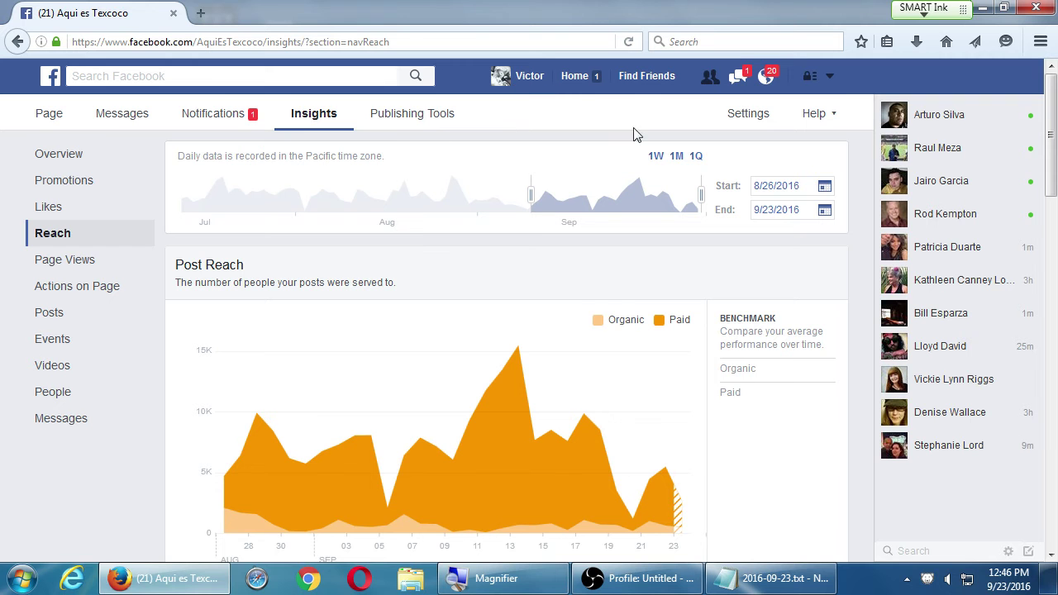
Step: Open the Victor's Bakery page and start boosting its post about the SALE123 coupon
click(830, 76)
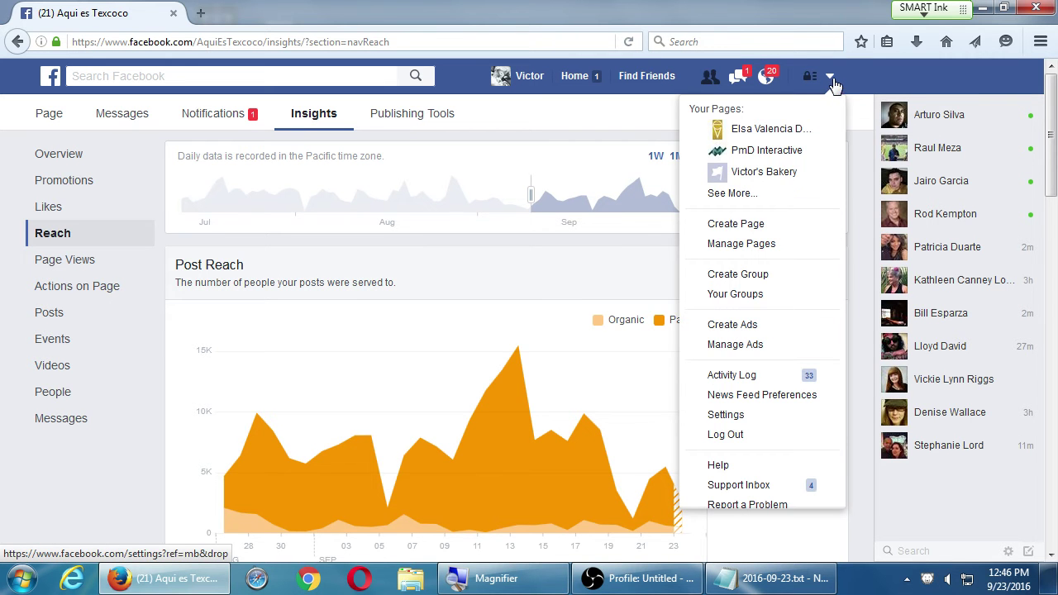
click(785, 174)
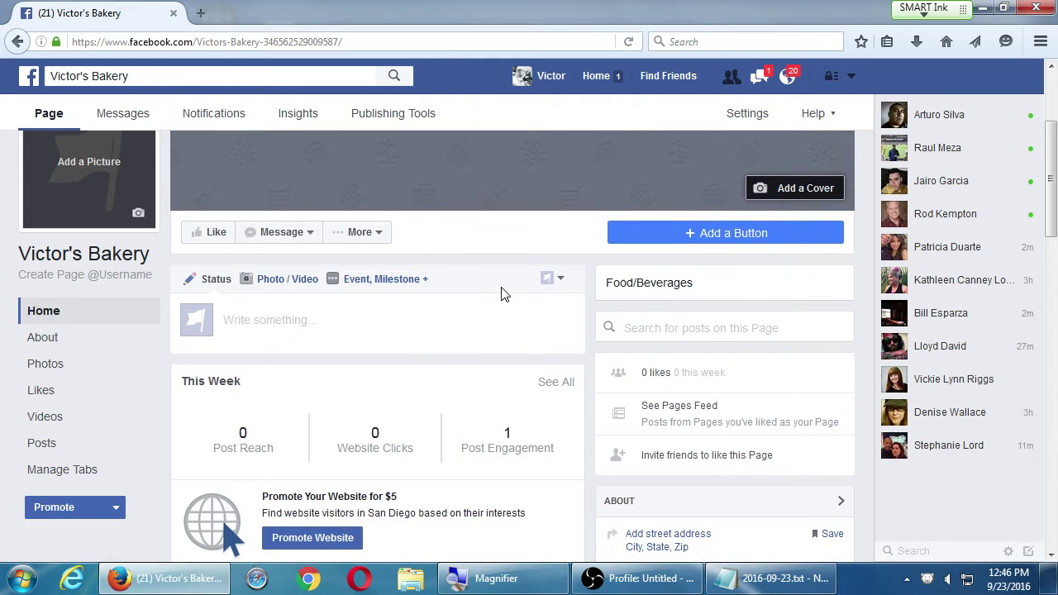
scroll(501, 293, down, 5)
scroll(513, 265, down, 3)
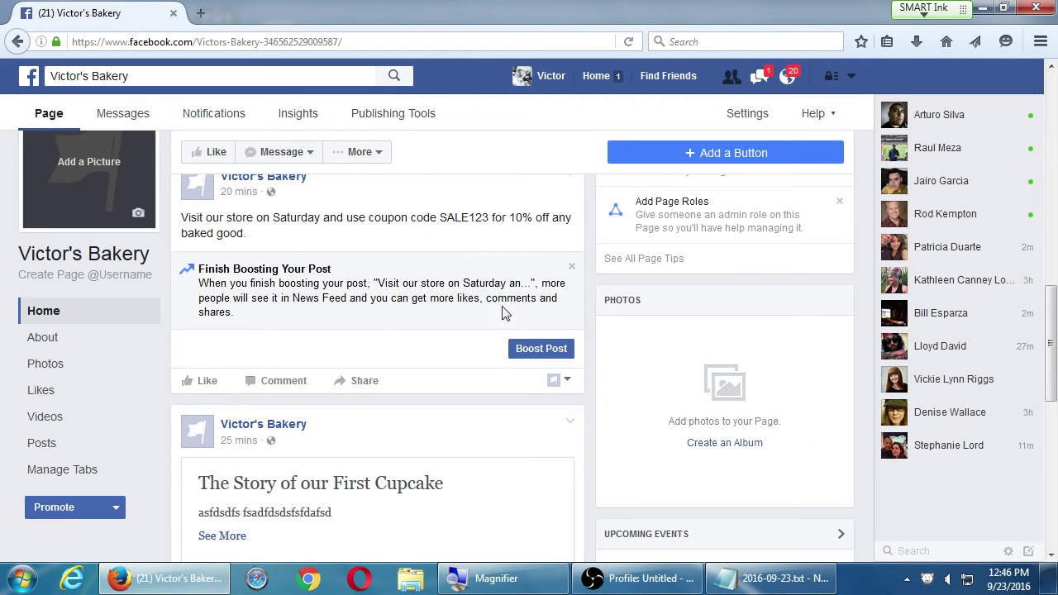
click(529, 351)
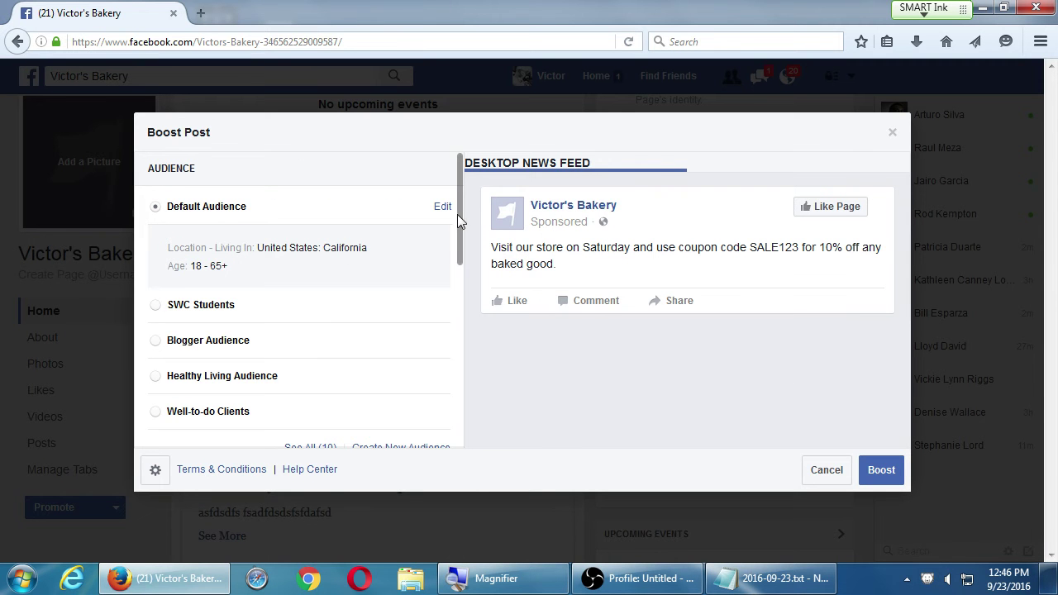
Step: Review the default audience's location and age settings and the other saved audiences for the boost
drag(457, 215, 384, 254)
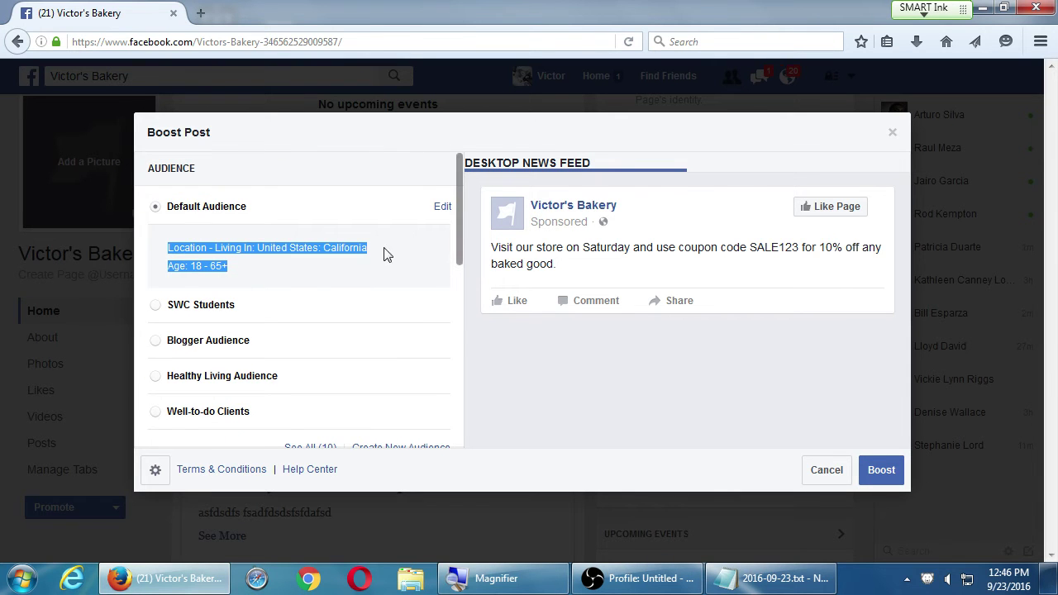
click(261, 211)
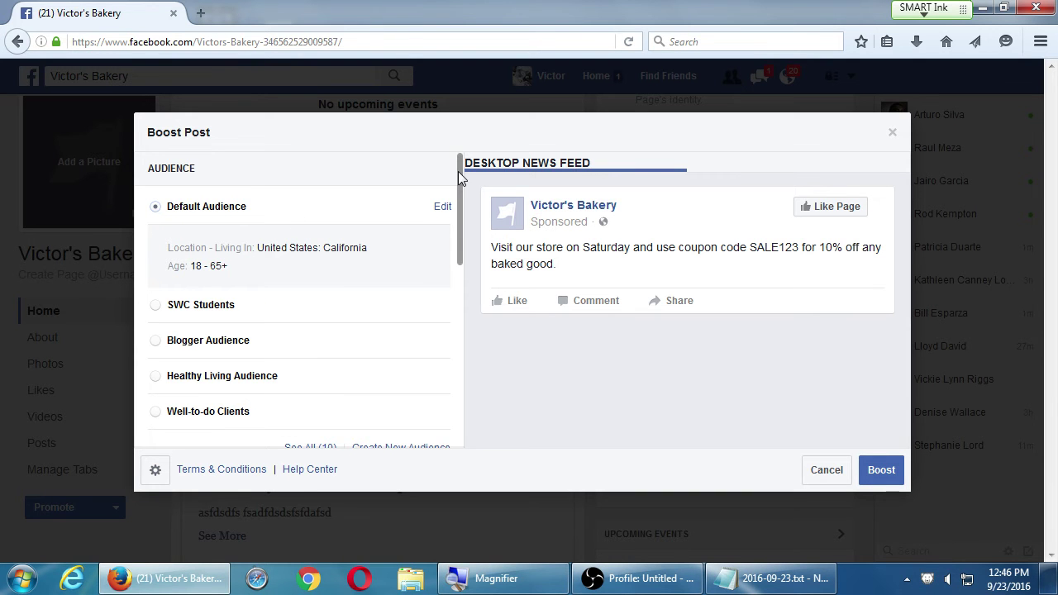
drag(458, 172, 461, 183)
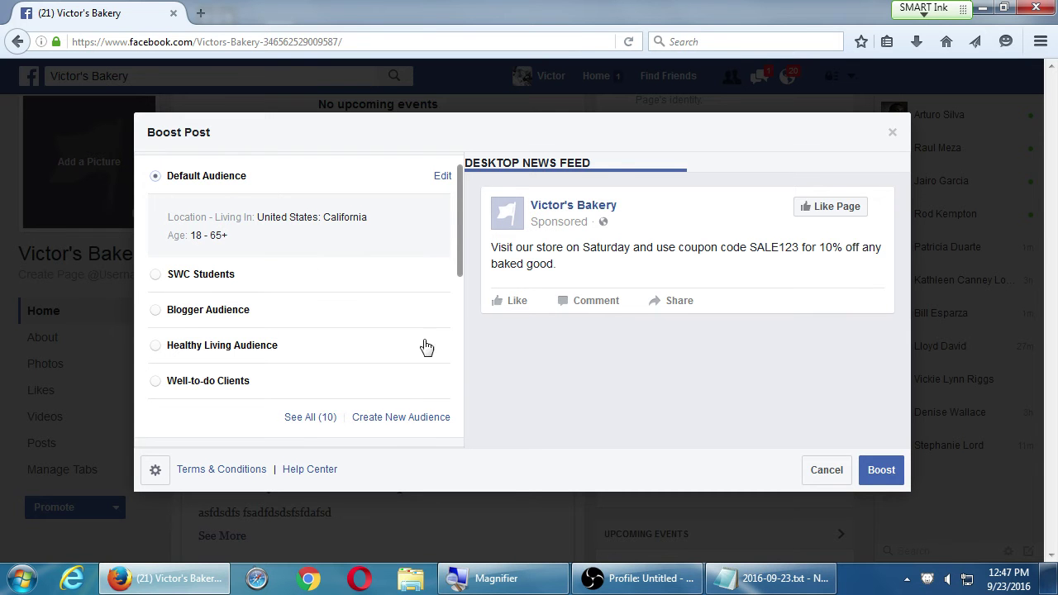
Step: Start a new audience for the boosted post and name it "Techie People"
click(403, 420)
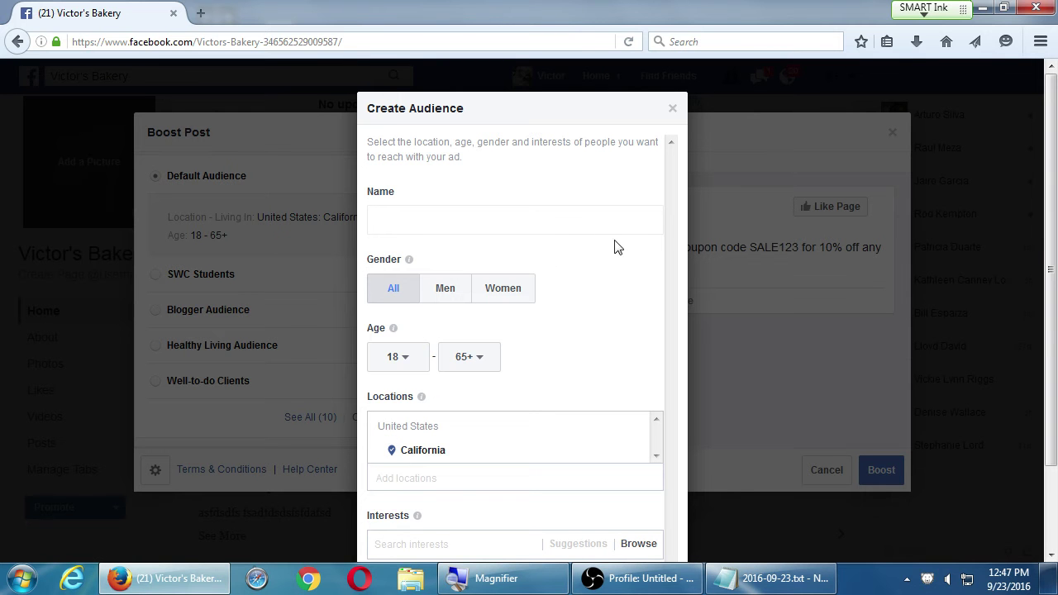
click(562, 221)
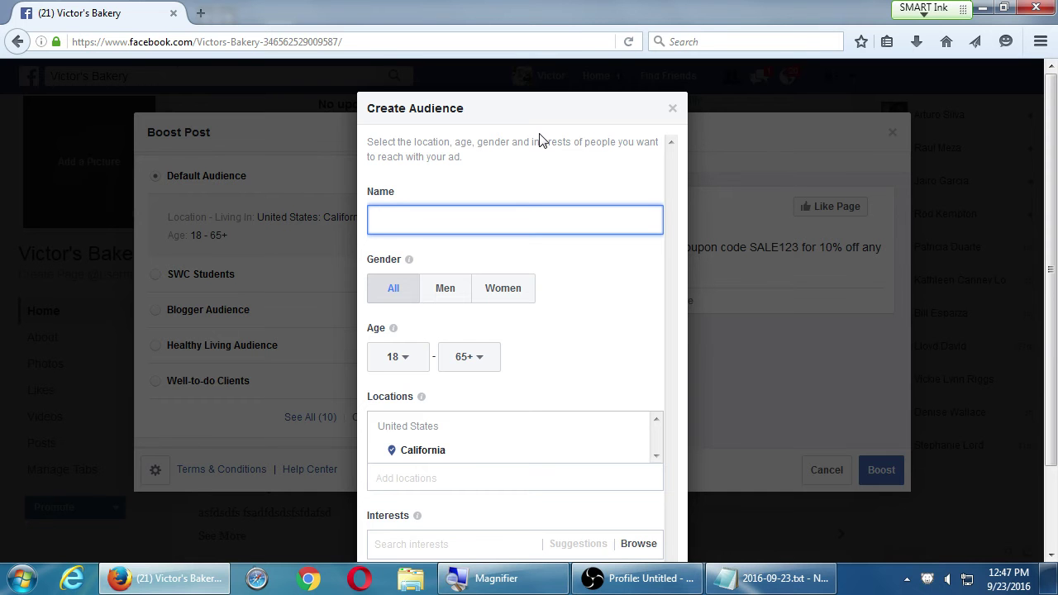
text(Techie People)
Step: Set the new audience's age range to 20 to 30
click(405, 330)
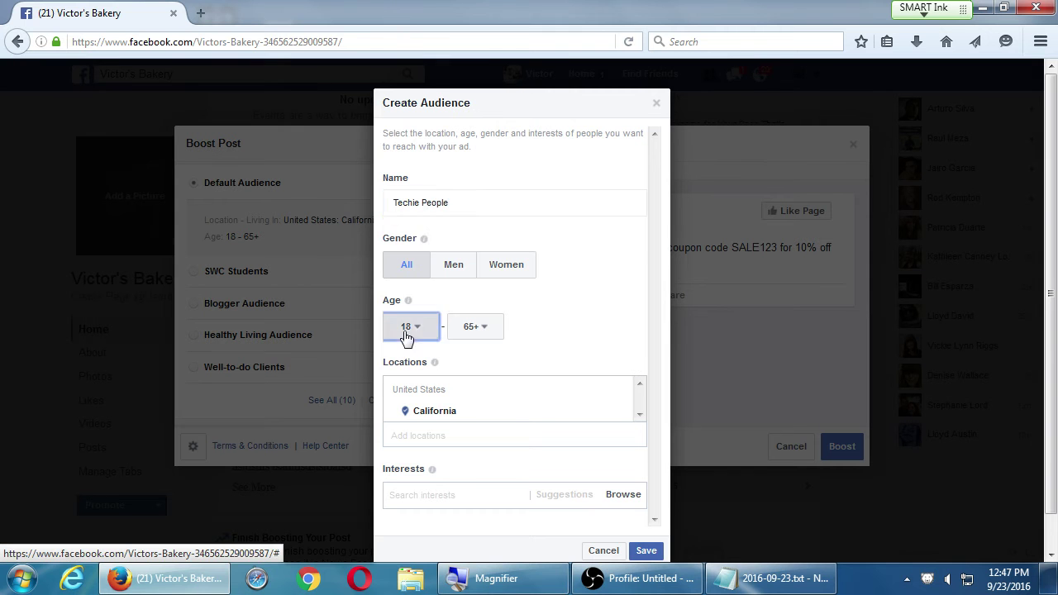
click(405, 229)
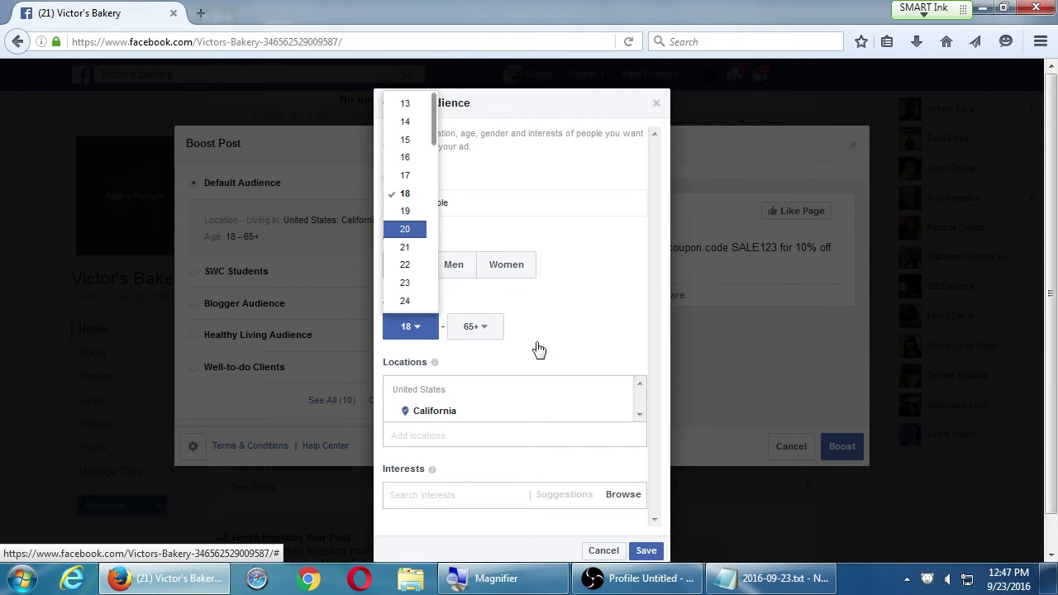
click(487, 335)
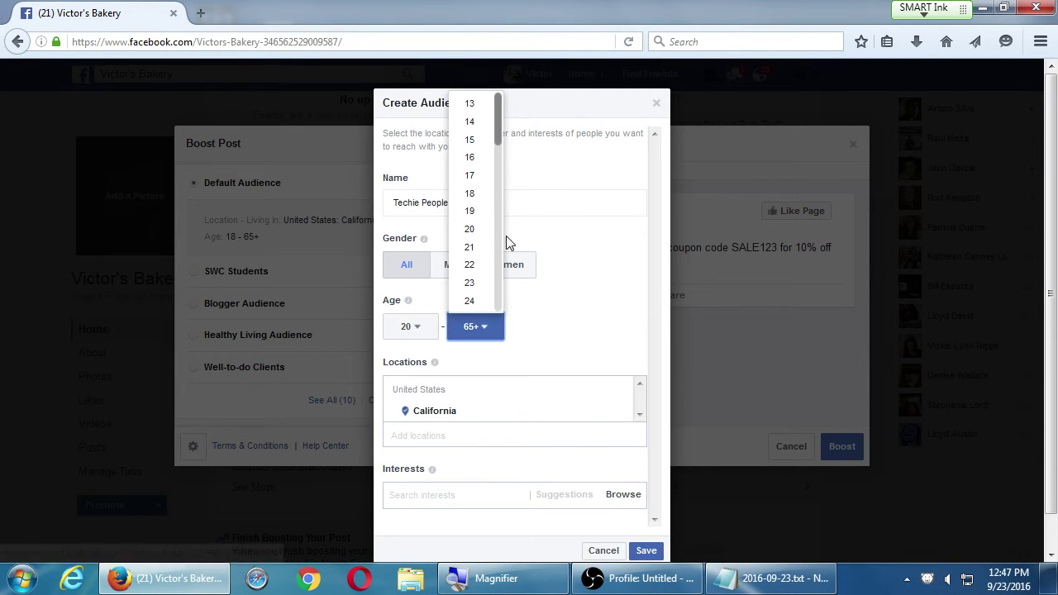
scroll(496, 239, down, 4)
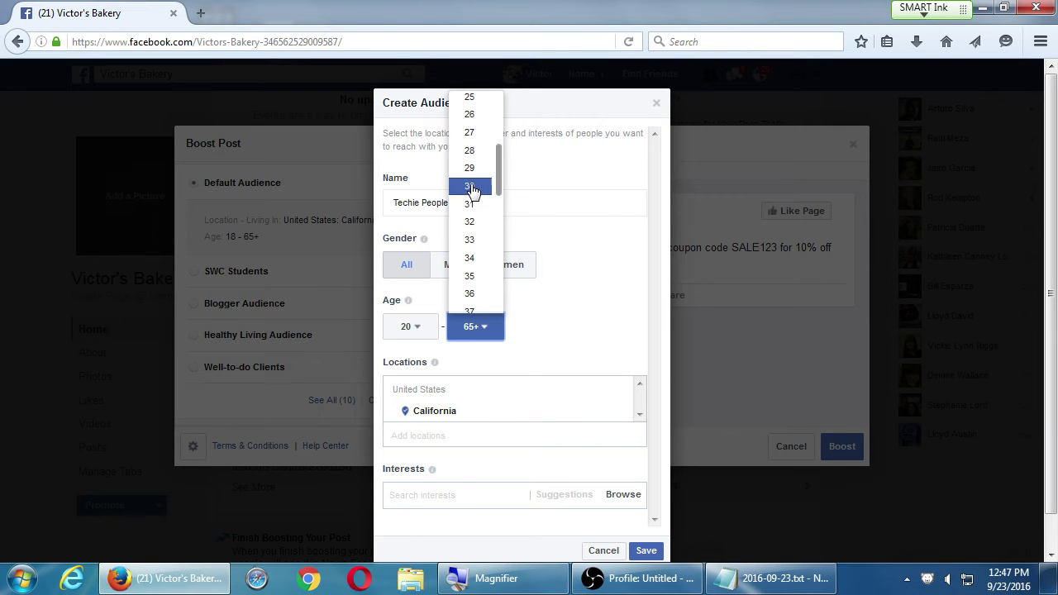
click(542, 270)
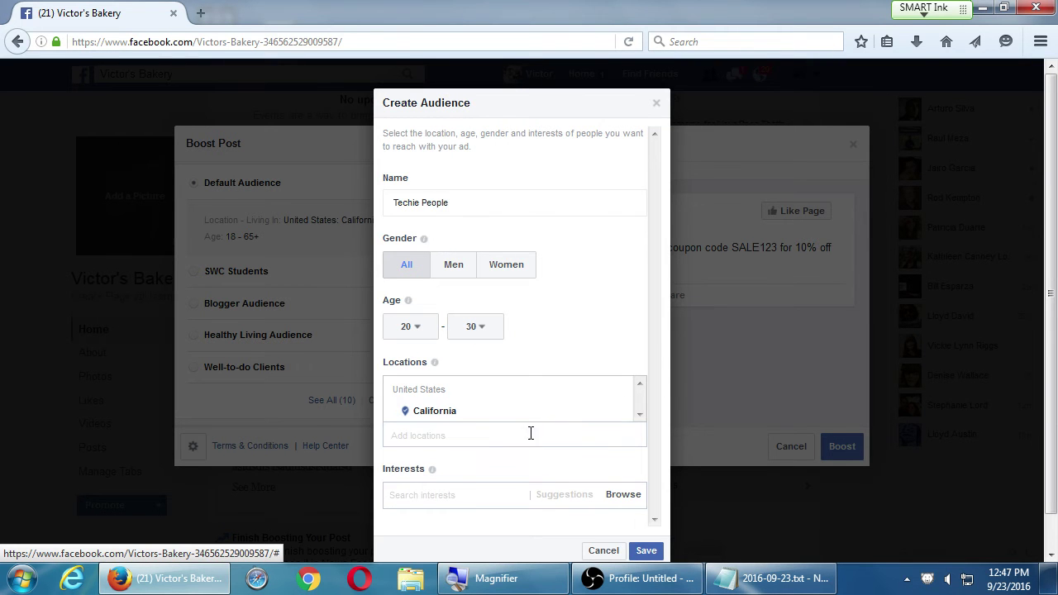
click(460, 496)
scroll(473, 495, down, 5)
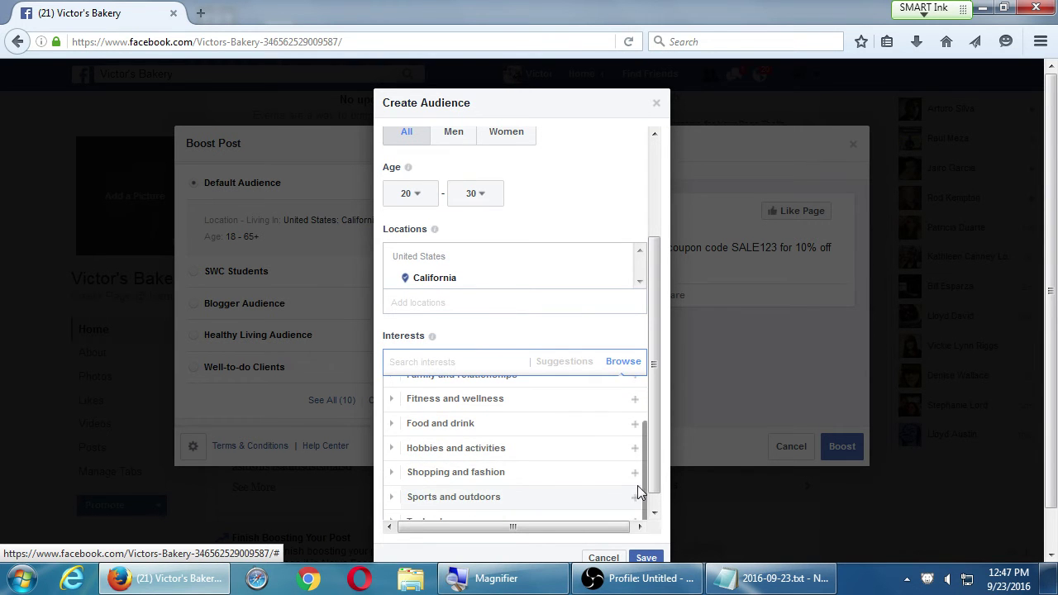
scroll(650, 482, down, 2)
click(589, 525)
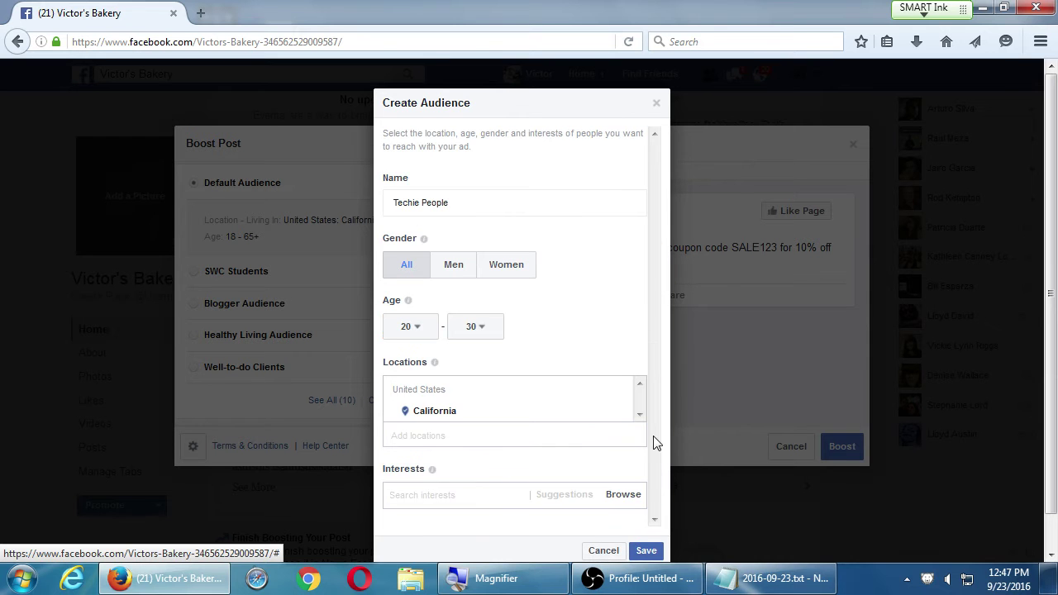
click(627, 498)
scroll(547, 488, down, 3)
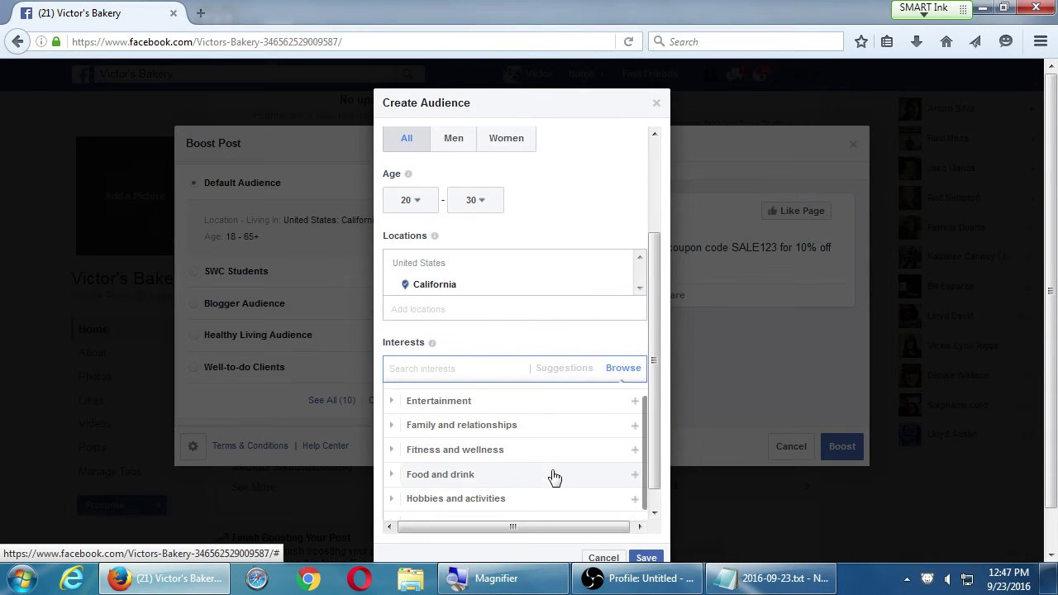
scroll(496, 493, down, 2)
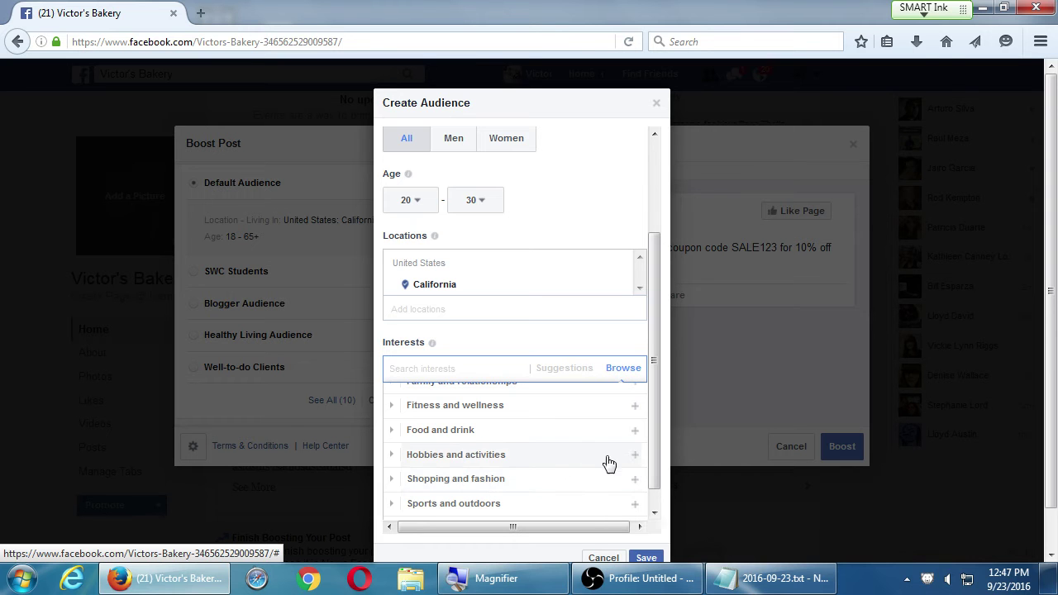
click(659, 506)
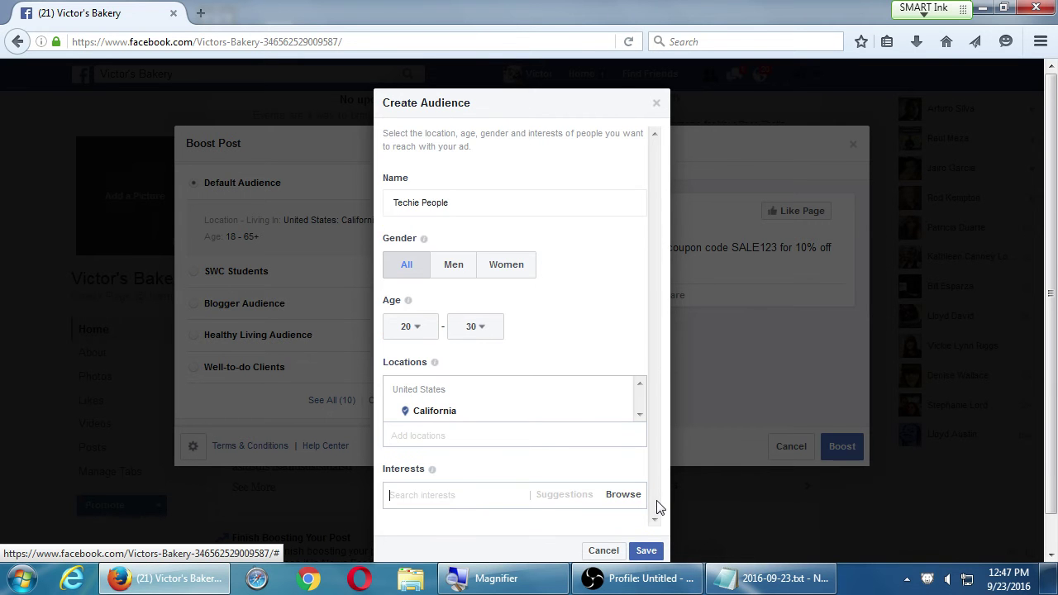
Step: Add Desktop computers from the Technology > Computers category to the audience's interests and close the interest list
key(ctrl+minus)
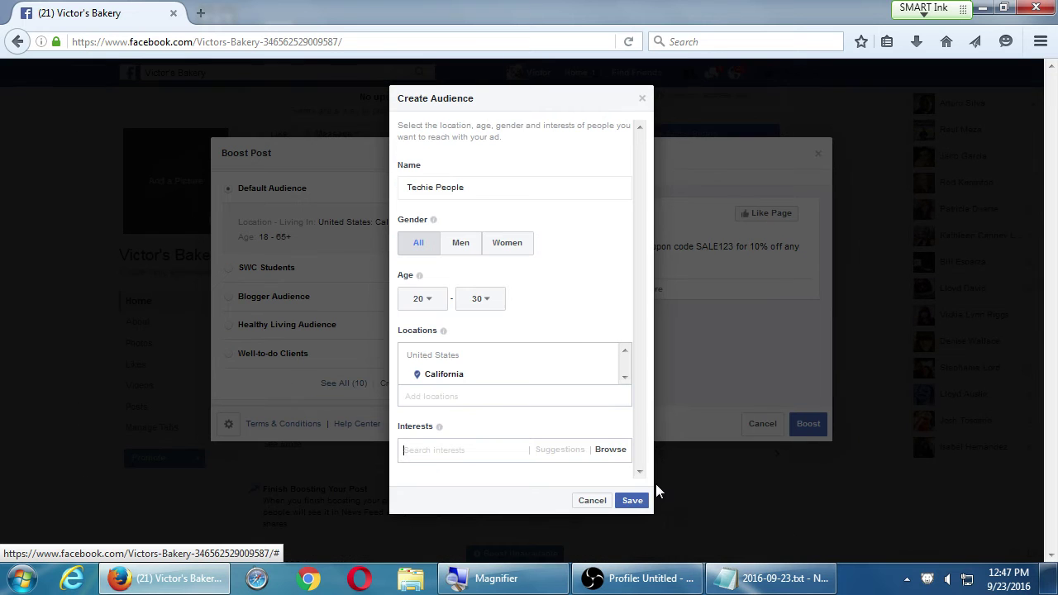
click(610, 458)
click(609, 457)
scroll(548, 382, down, 6)
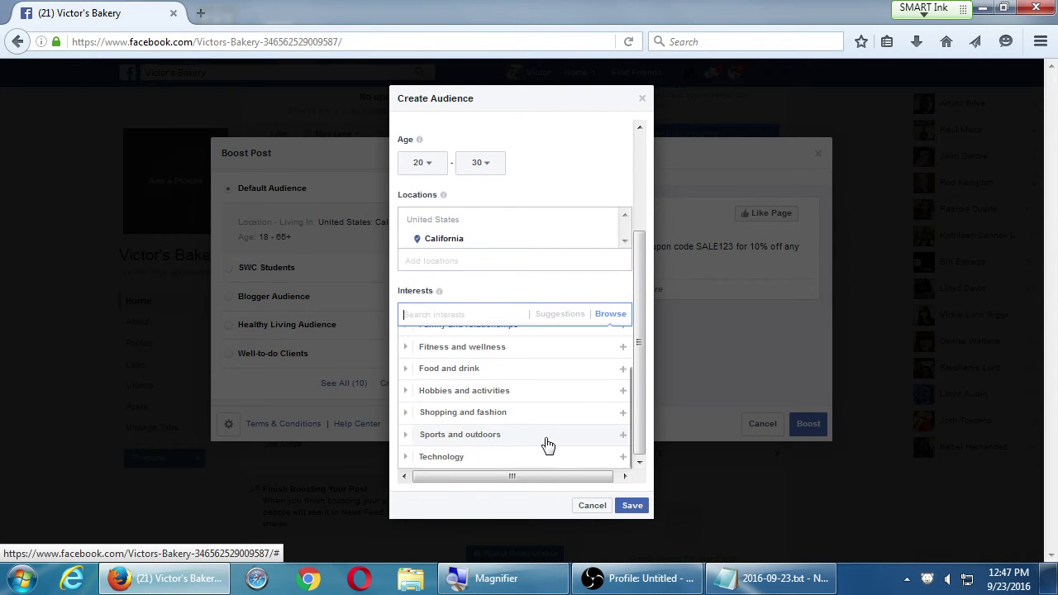
click(406, 459)
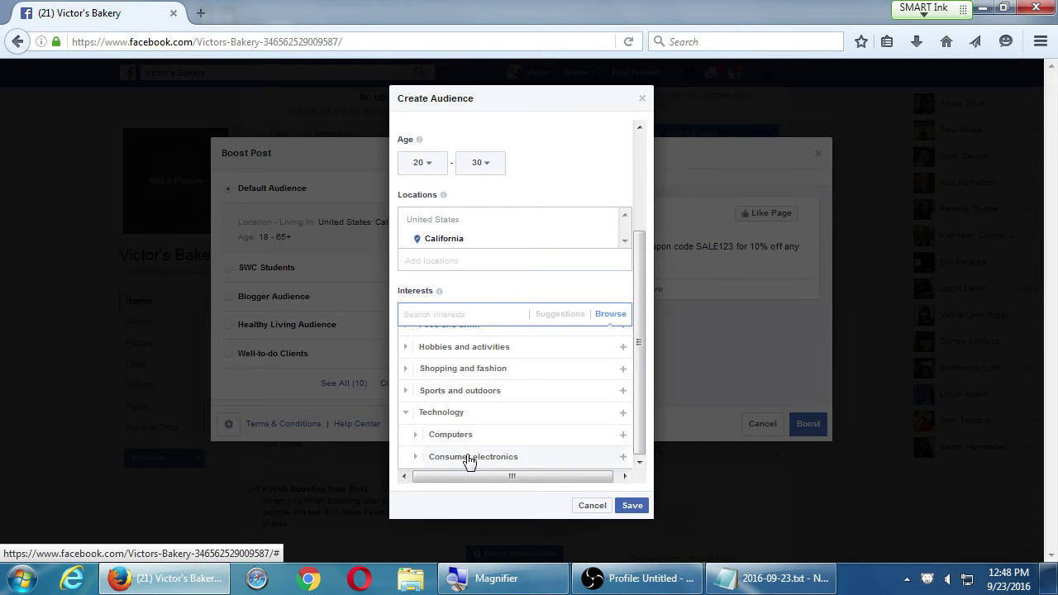
click(415, 436)
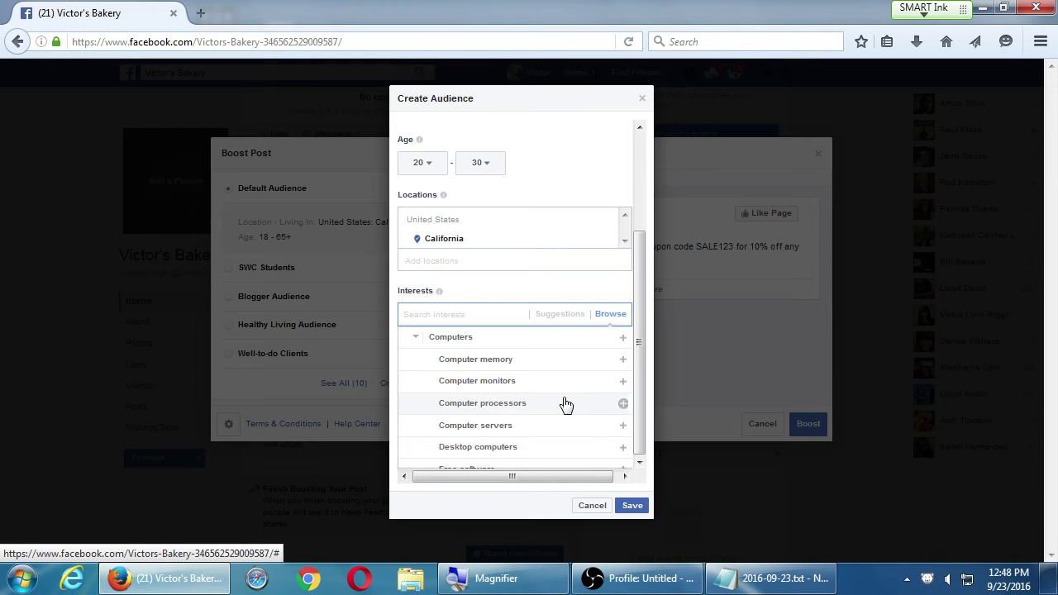
click(556, 450)
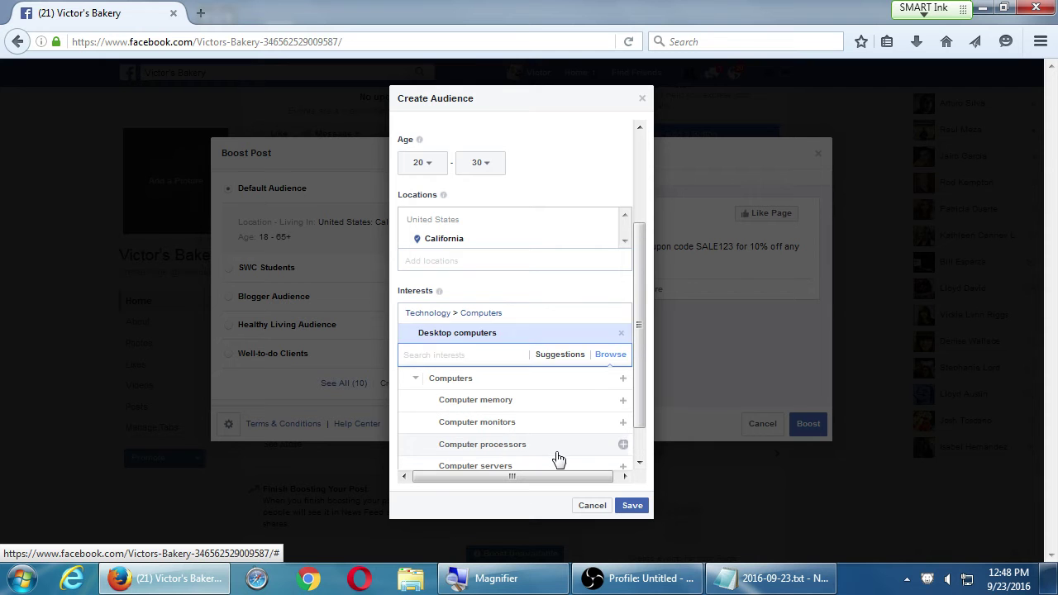
click(552, 297)
scroll(551, 297, up, 1)
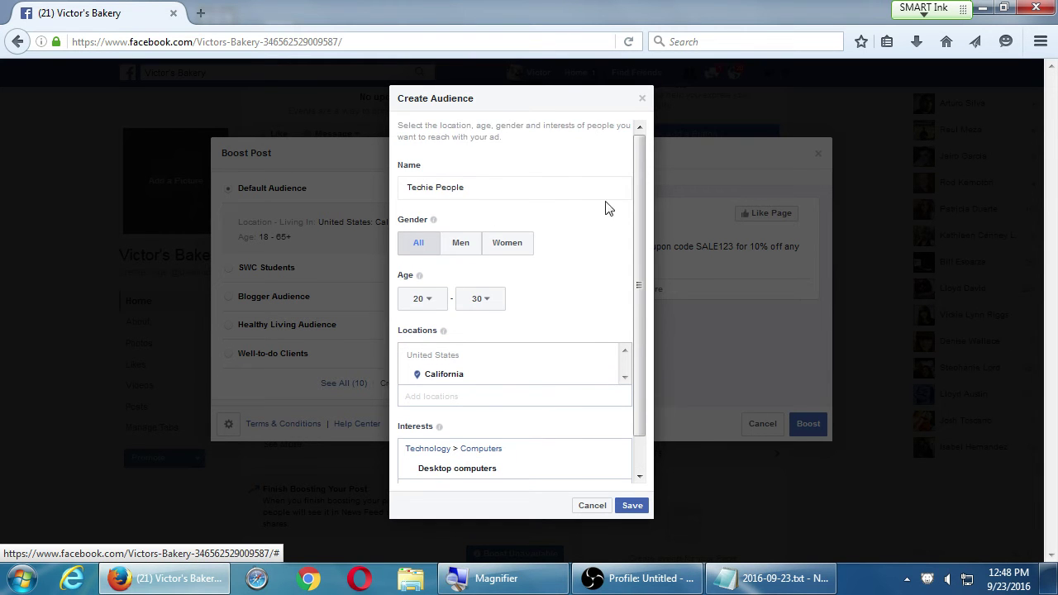
scroll(553, 306, down, 1)
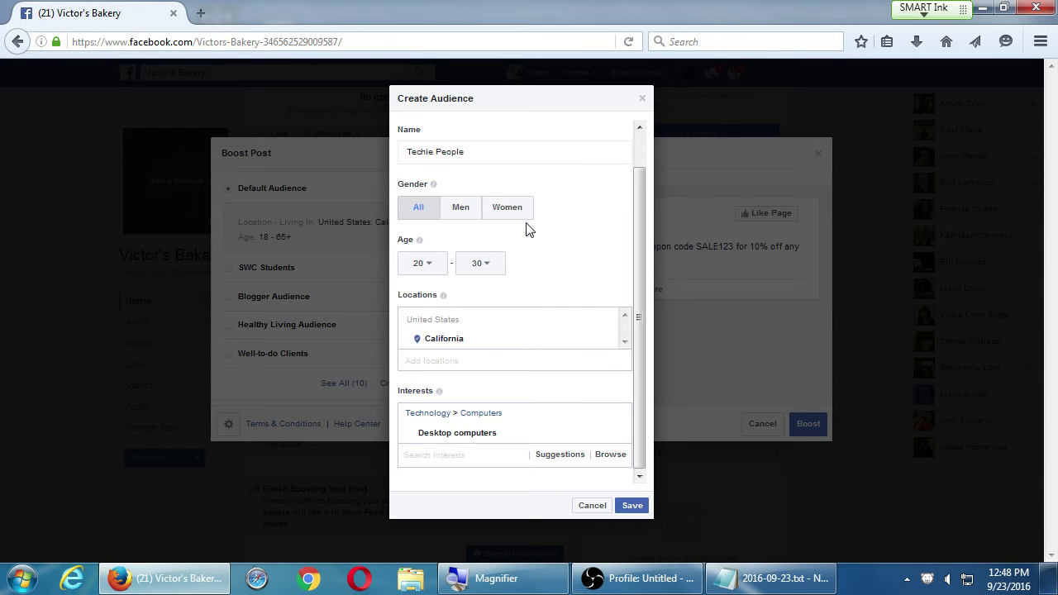
Step: Switch to the 2016-09-23.txt notes in Notepad and add the heading "Regarding Boosted target audience:" below the last line
click(748, 579)
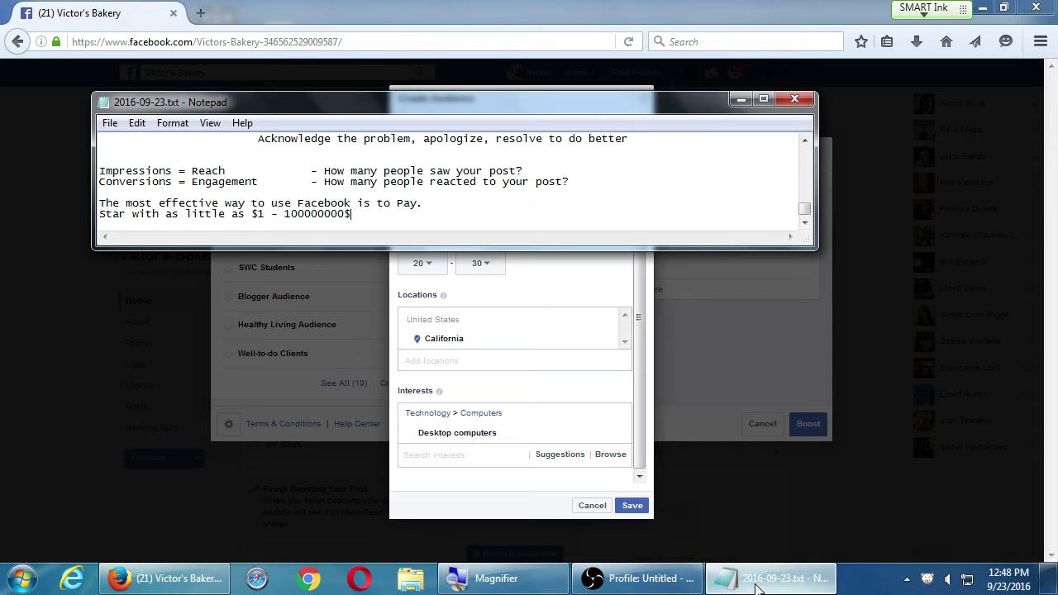
key(super+plus)
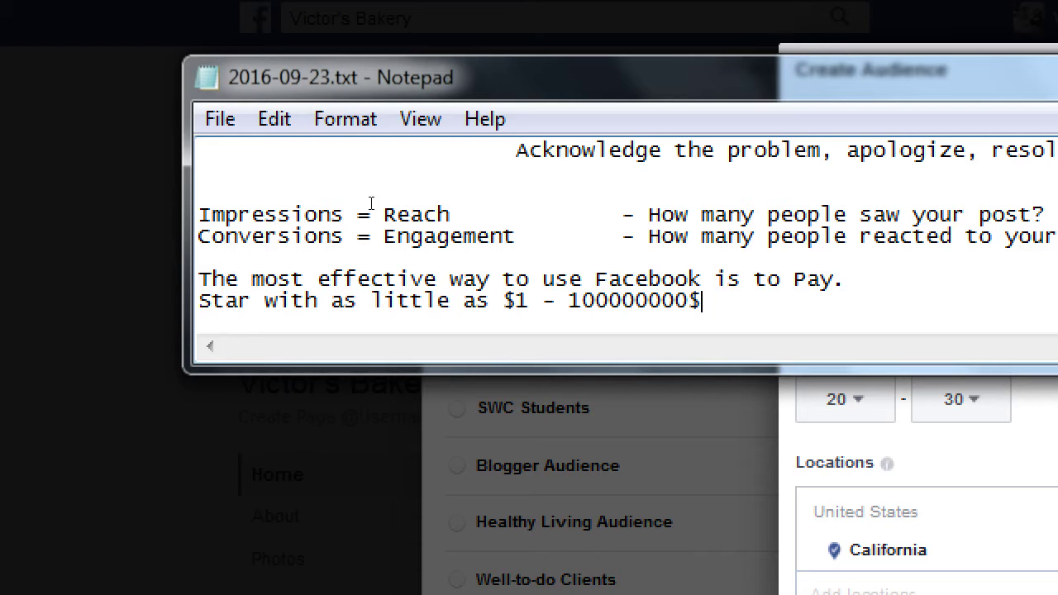
key(Return)
key(Return)
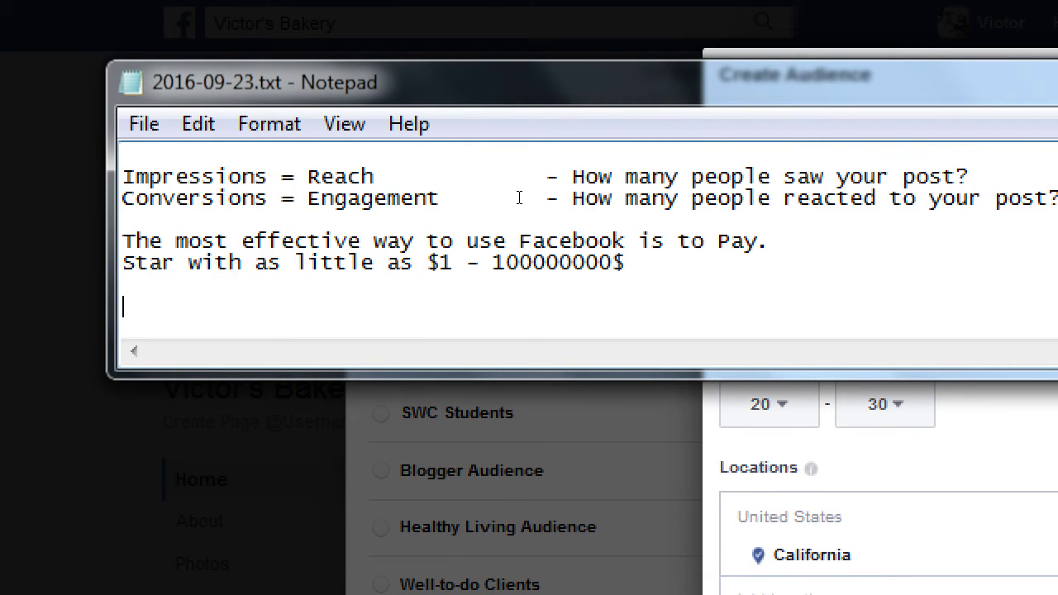
text(Regarding)
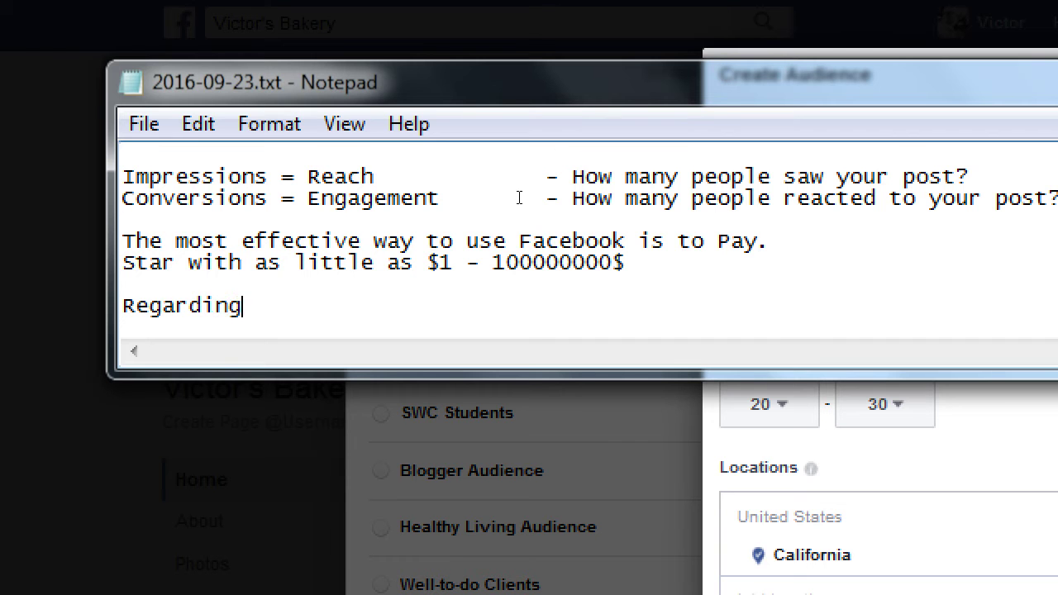
text( Boosted target audience:)
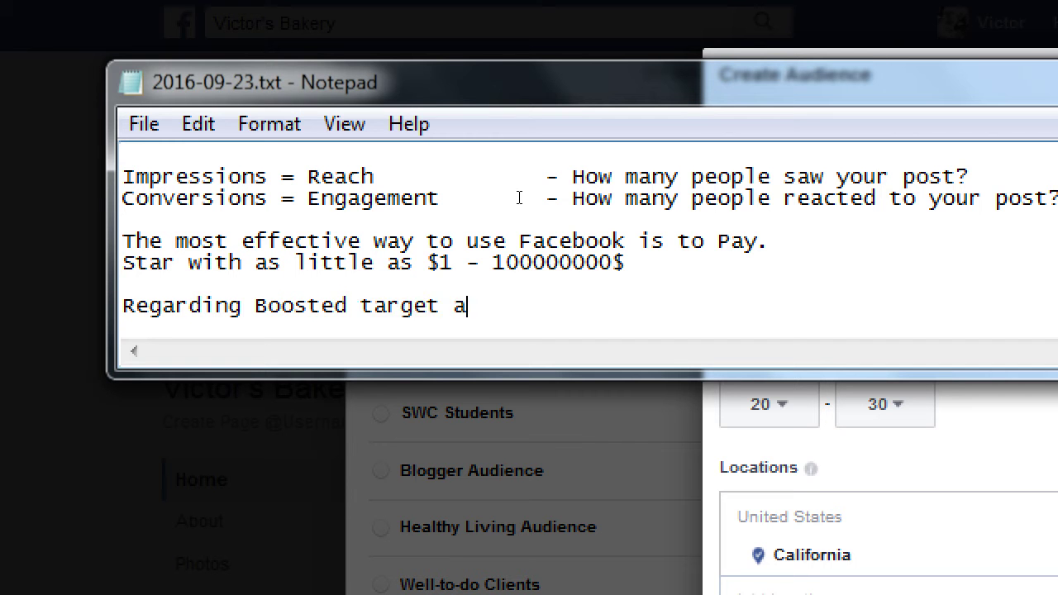
key(Return)
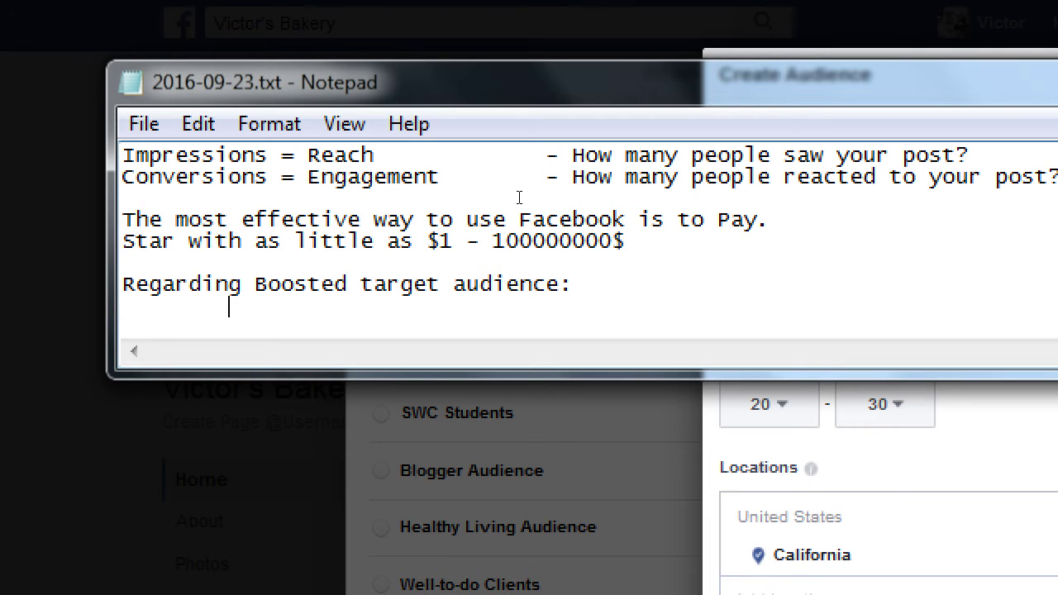
Step: Write the indented note "Start off your first Boosts rather broad" under the target audience heading
text(Start off y)
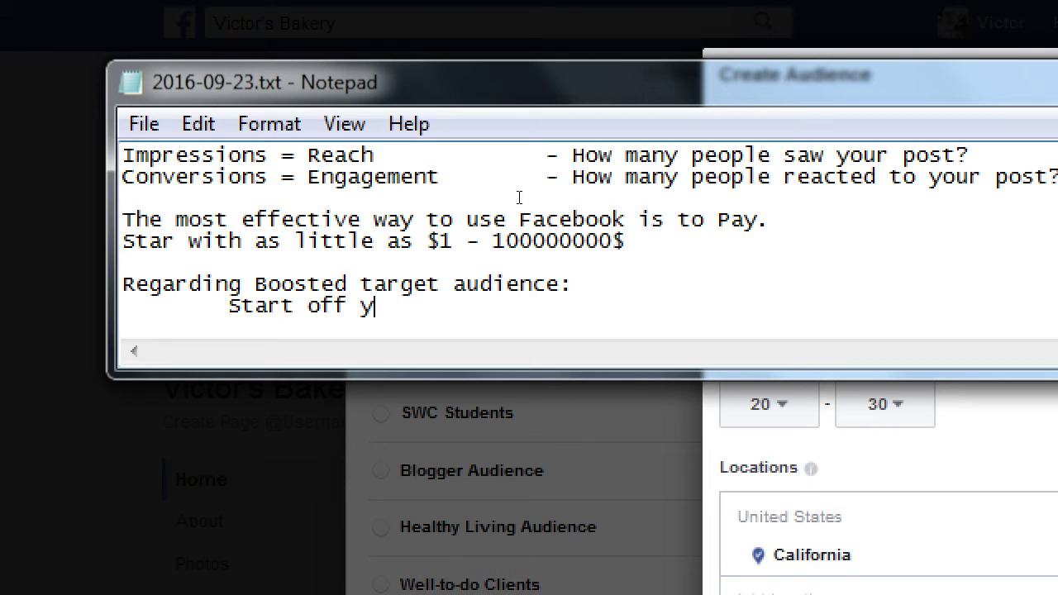
text(our first boosts)
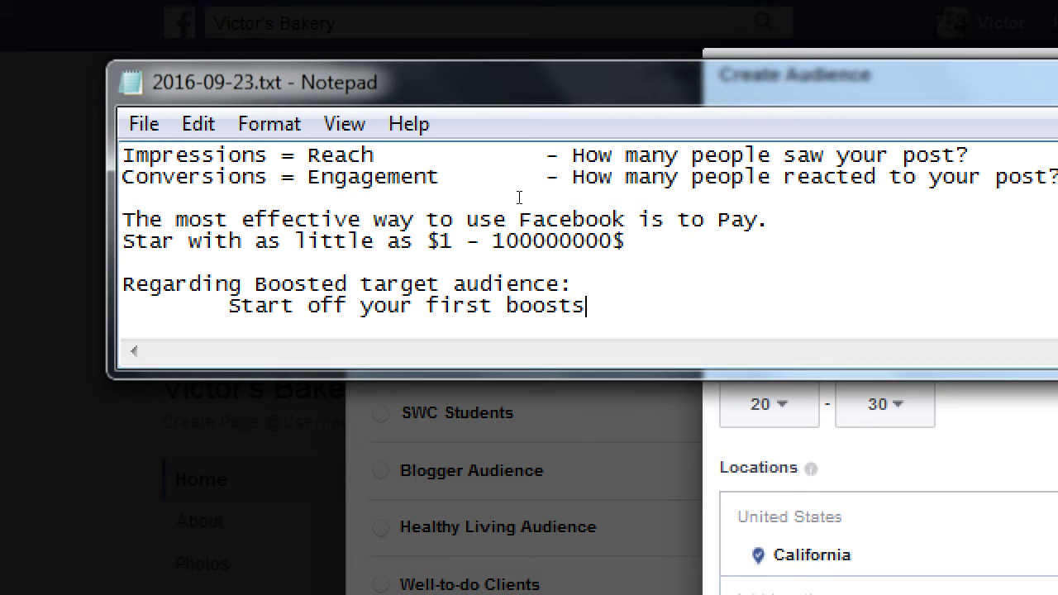
key(ctrl+Left)
key(shift+Right)
text(Boosts rather broa)
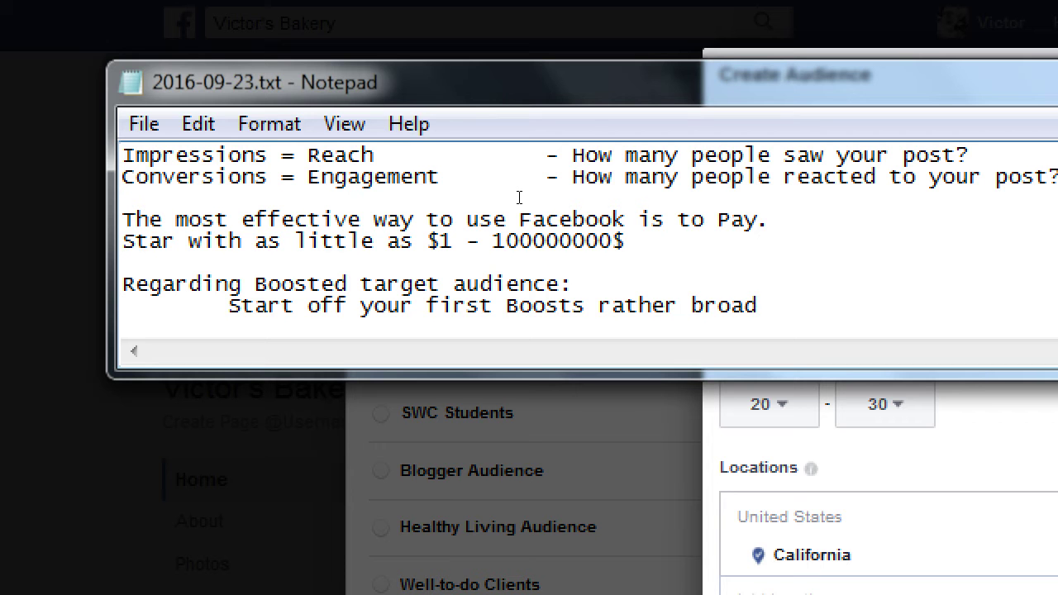
Step: Add a second indented note reading "Subsequent Boosts are based on Insights data"
key(Return)
key(Tab)
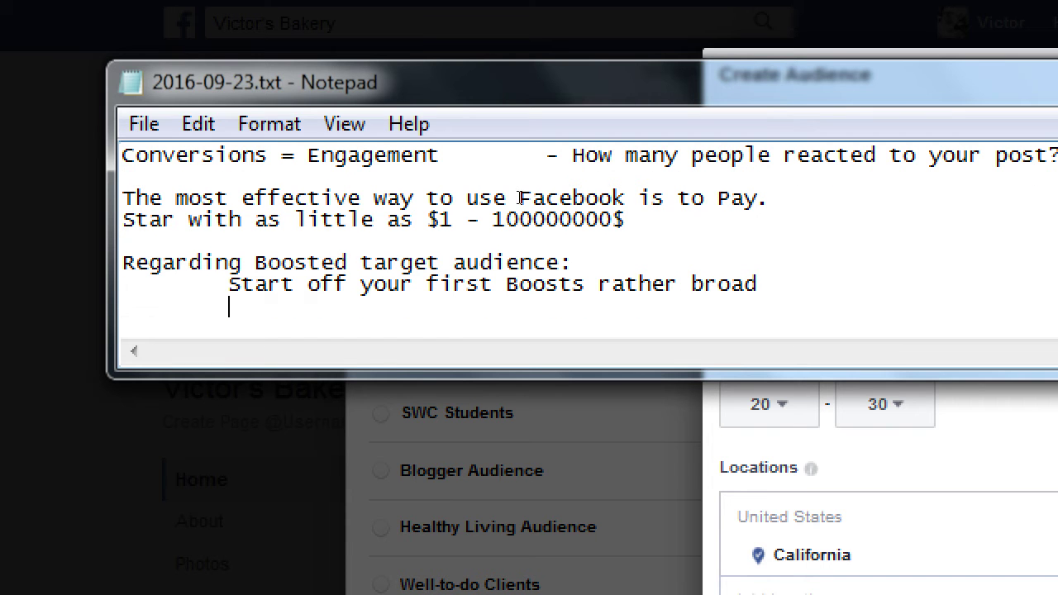
text(Subseque)
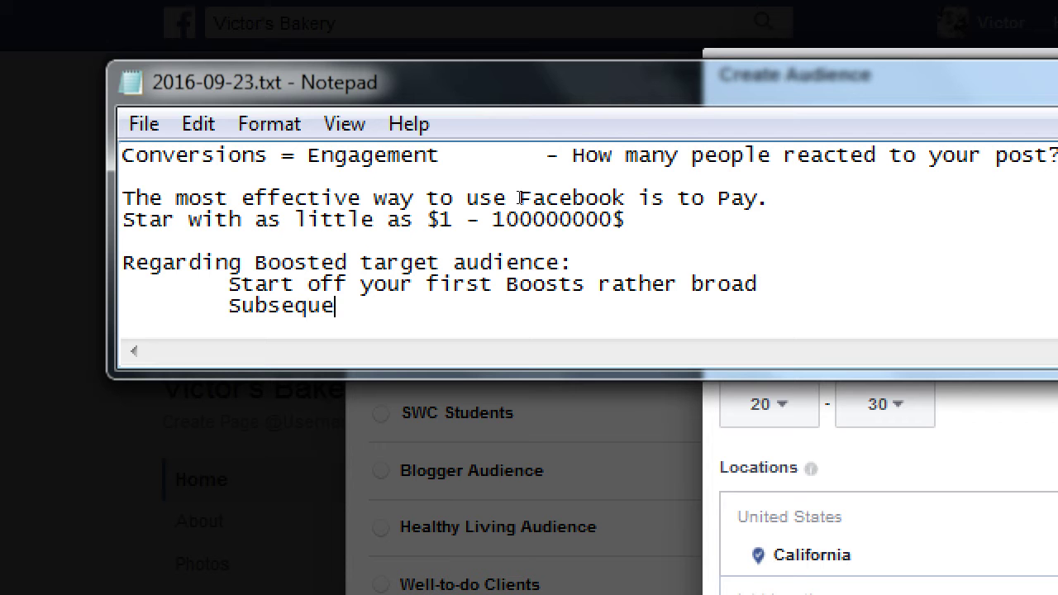
text(nt Boosts)
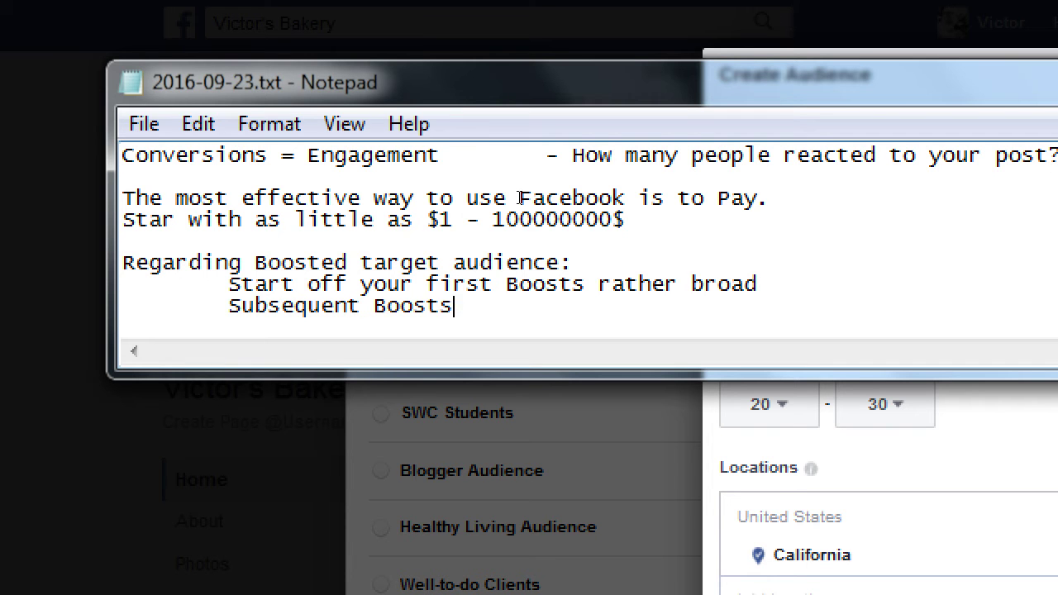
text( are based on Ins)
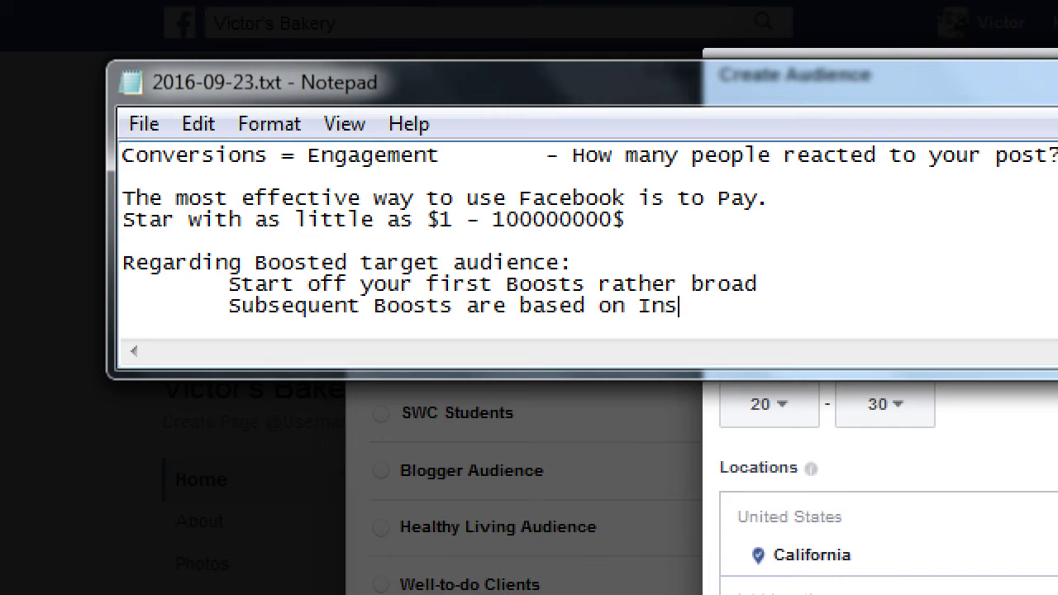
text(ights data)
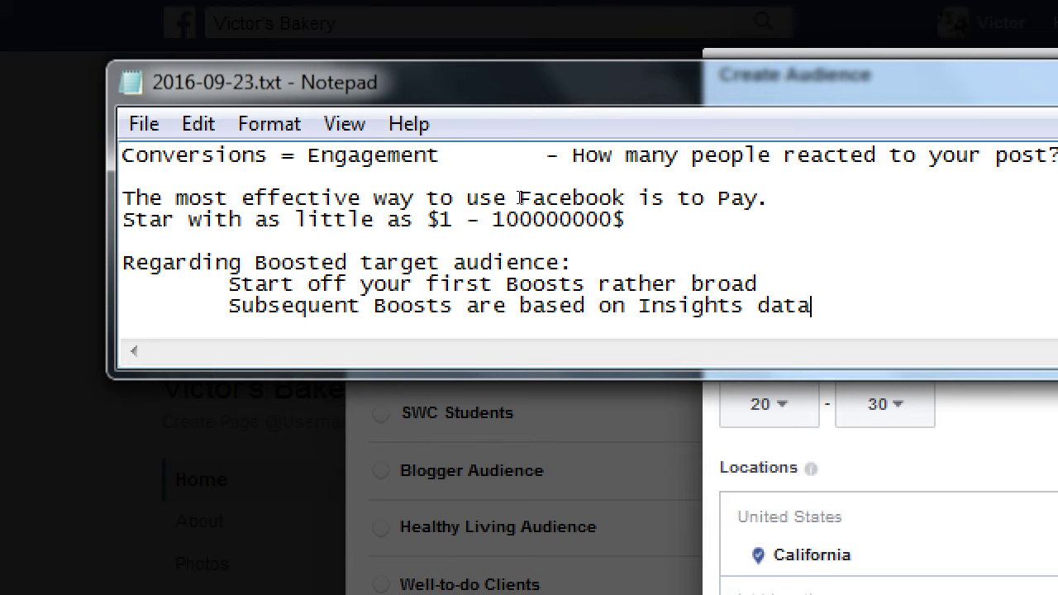
key(super+minus)
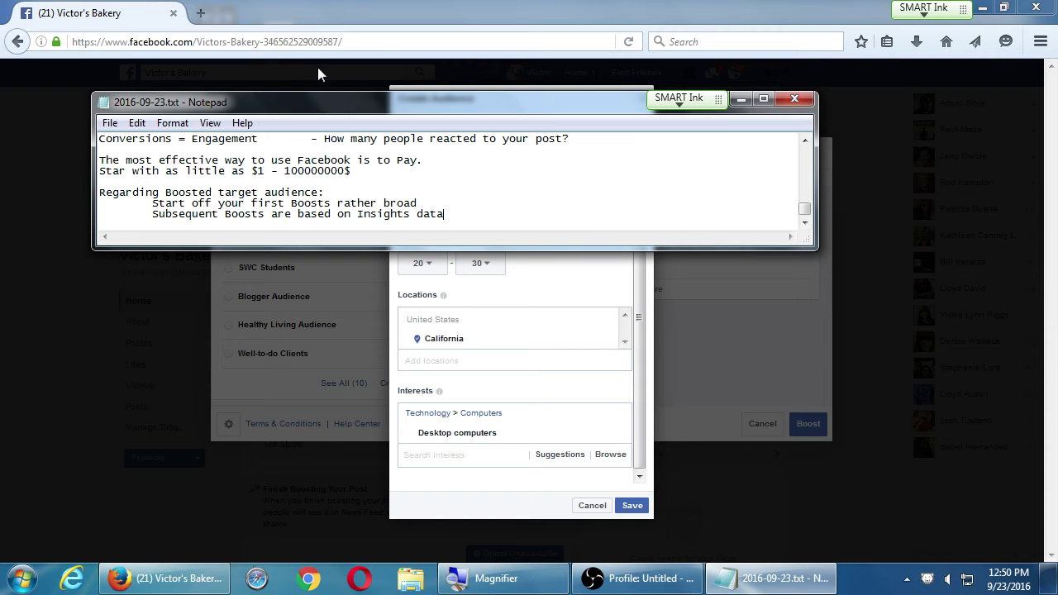
Step: Return to Facebook in Firefox, review the Techie People audience settings and save the audience
click(603, 281)
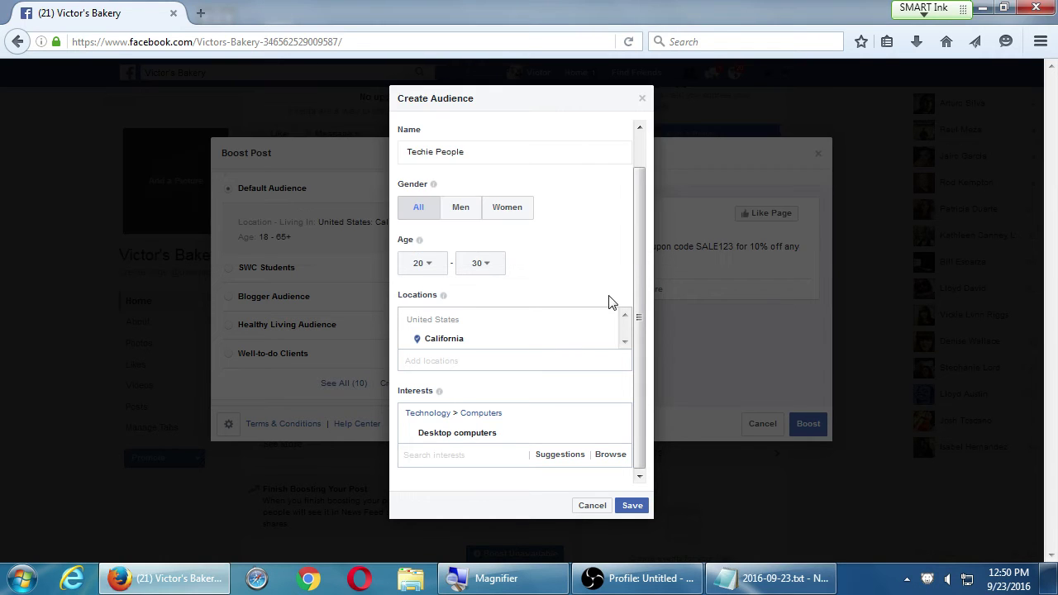
key(ctrl+plus)
key(ctrl+plus)
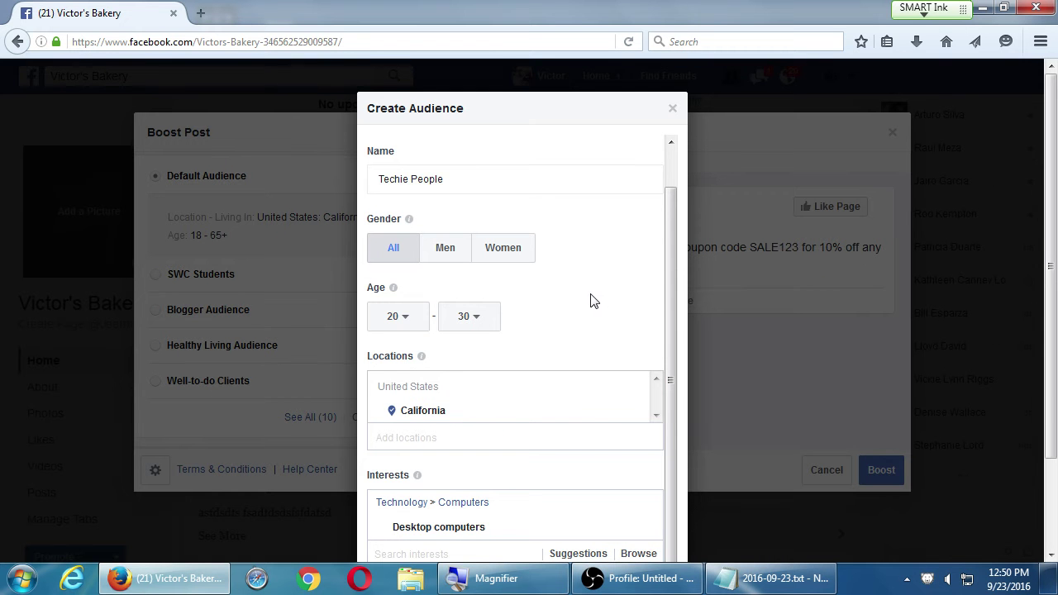
scroll(496, 190, up, 1)
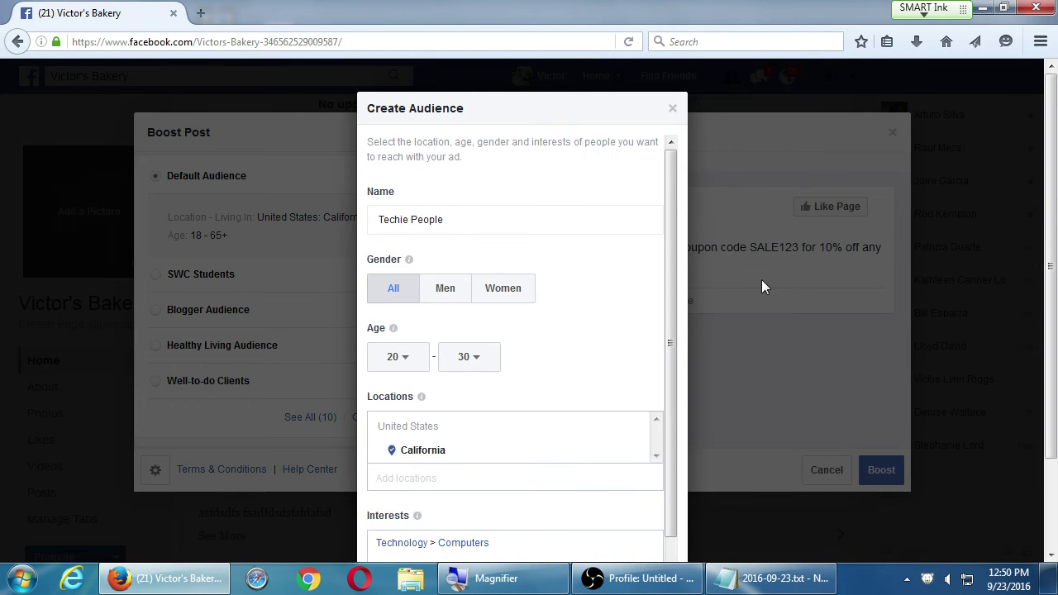
scroll(668, 429, down, 1)
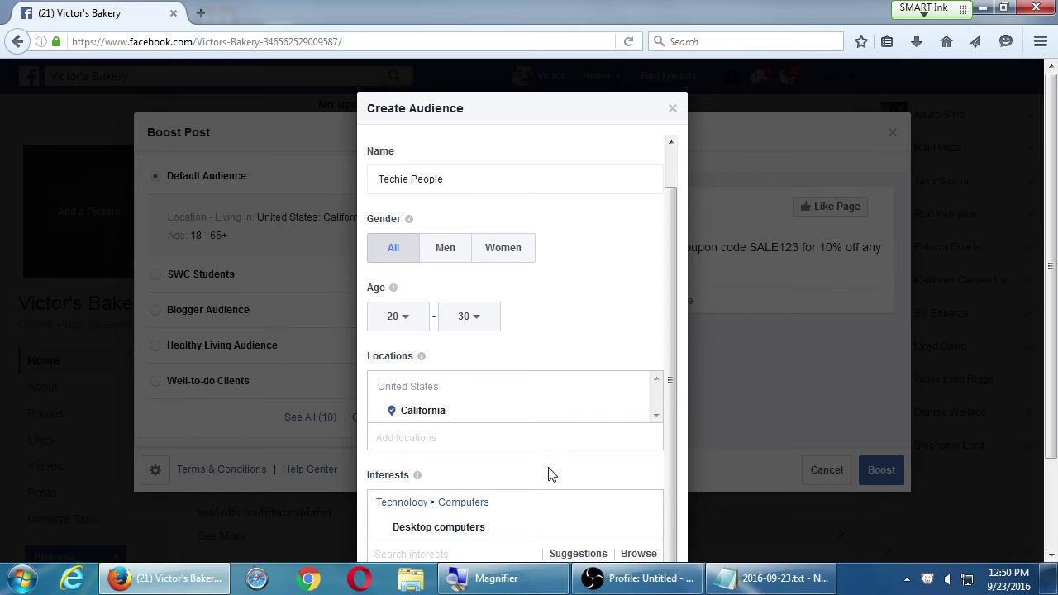
key(ctrl+minus)
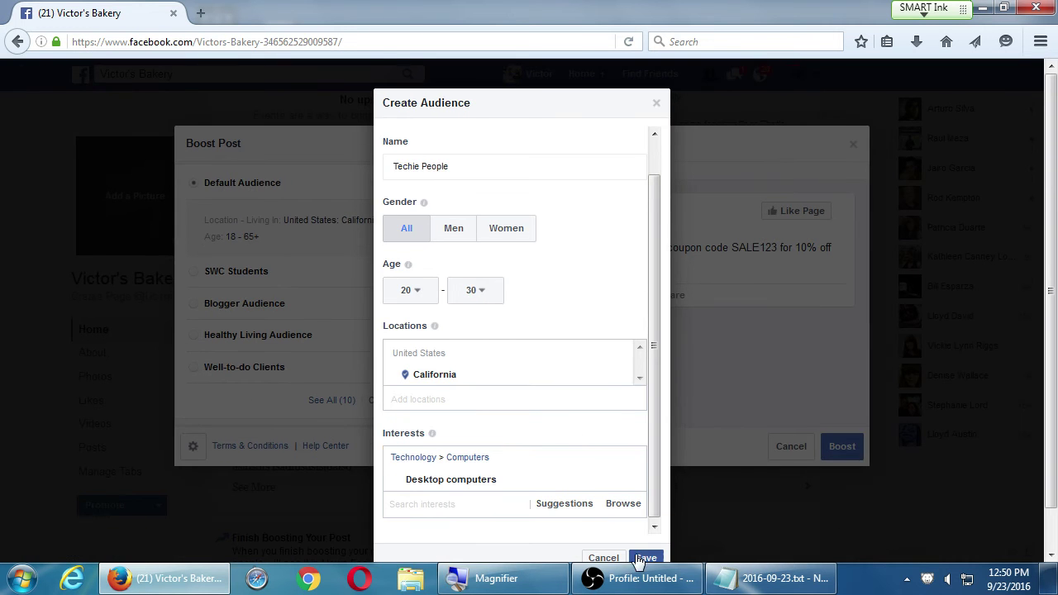
click(646, 558)
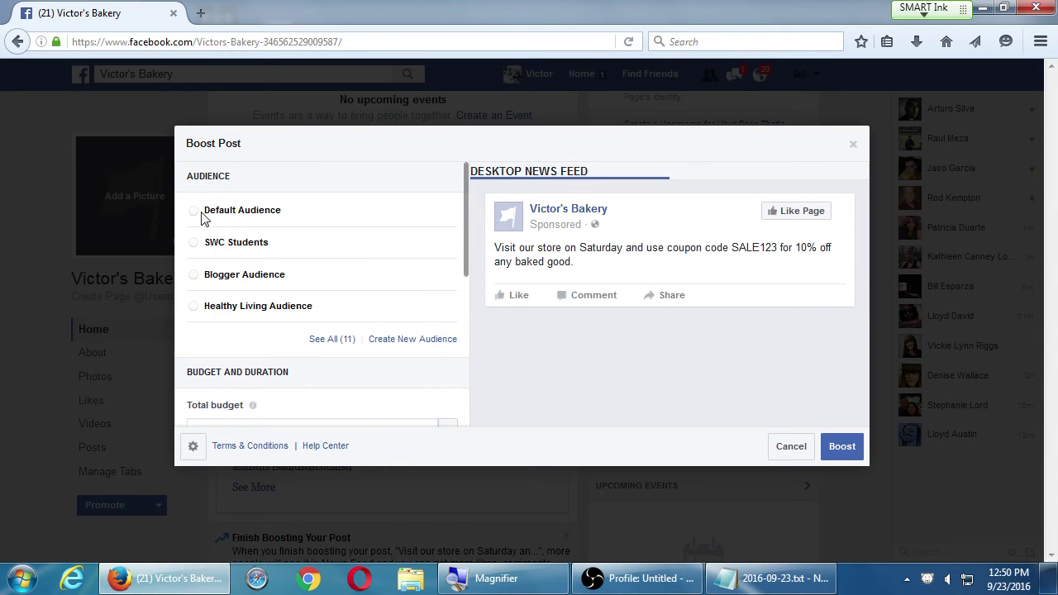
Step: Check the Default Audience and choose the Healthy Living Audience as the boost's target
click(195, 214)
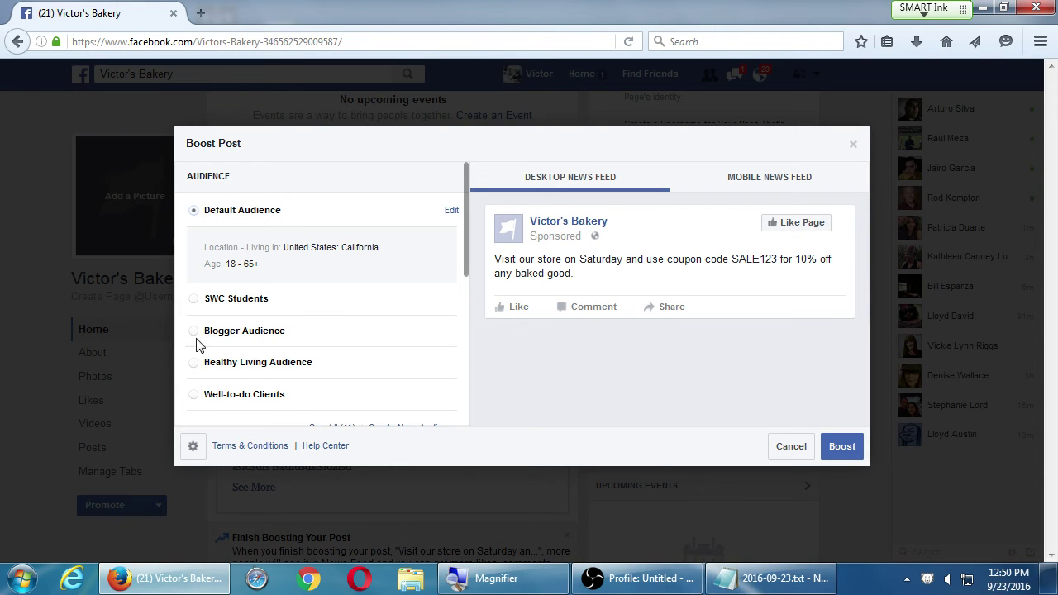
scroll(206, 379, down, 2)
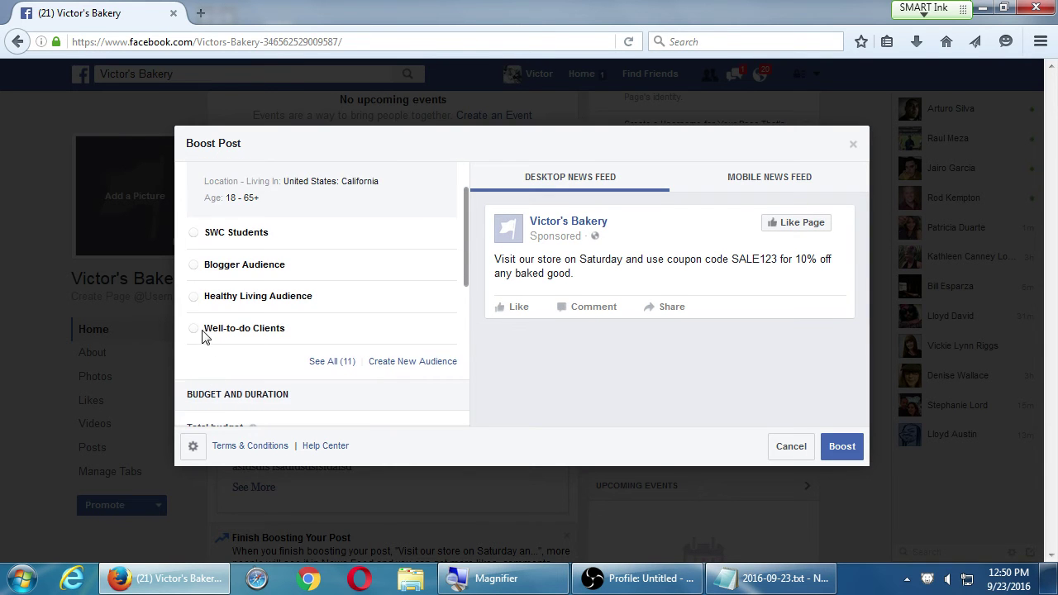
click(195, 303)
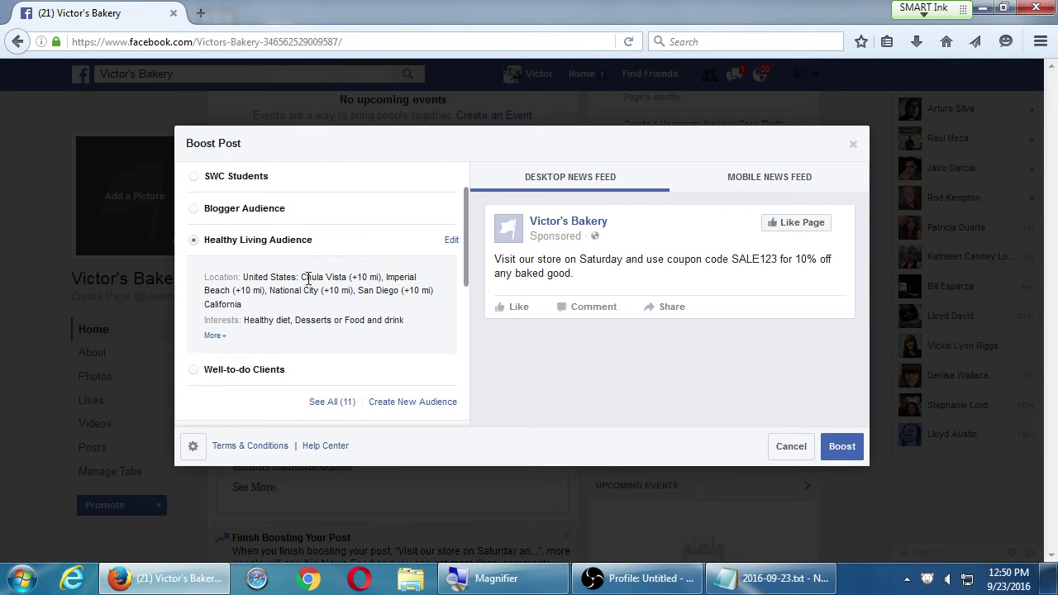
Step: Try total budgets of $200, $750 and $20 for the boost to compare their estimated reach
scroll(318, 279, down, 1)
scroll(322, 279, down, 3)
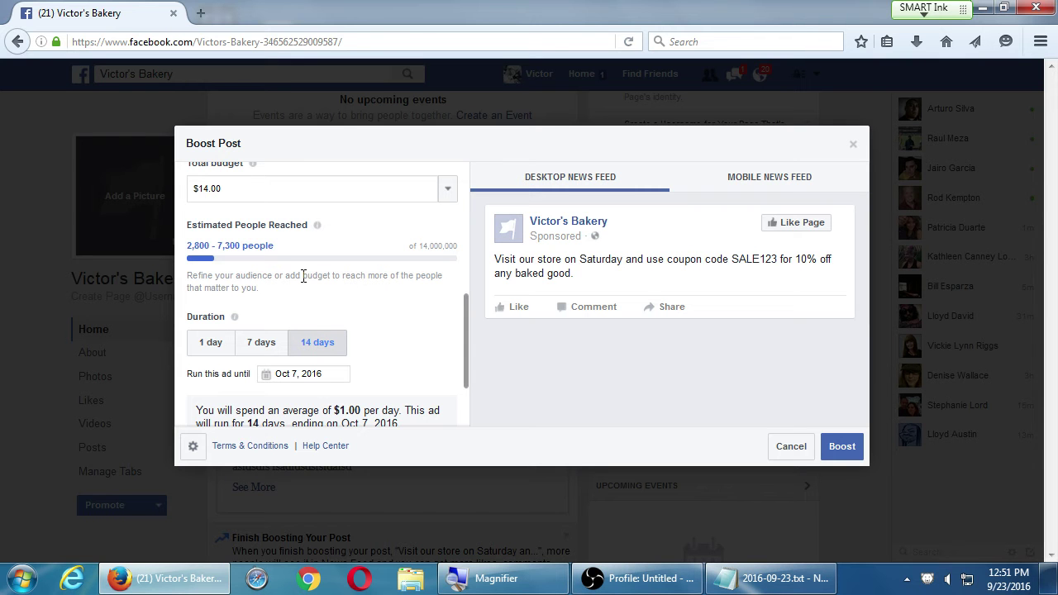
click(451, 194)
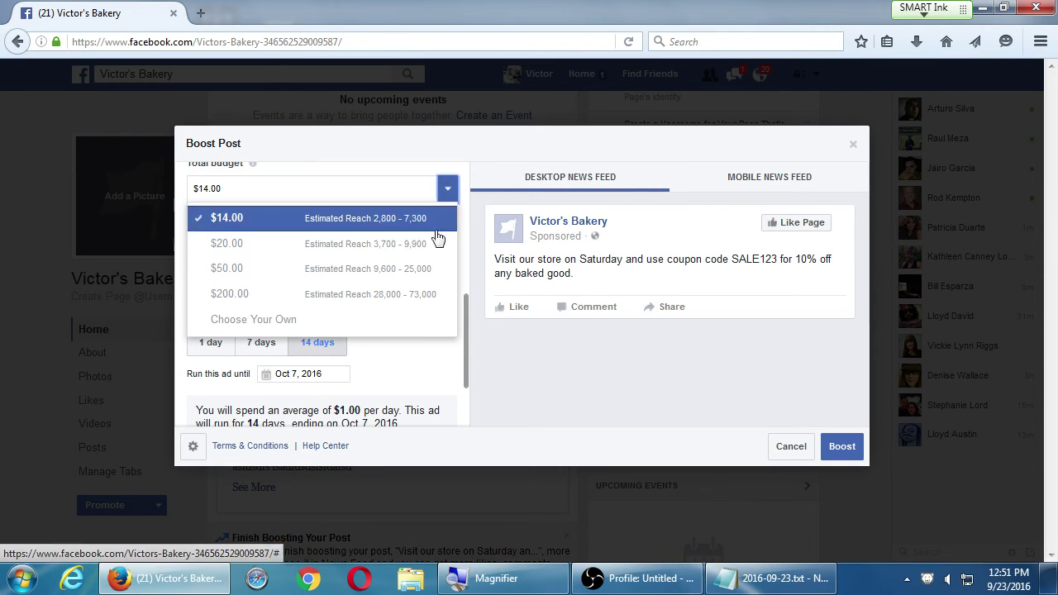
click(337, 295)
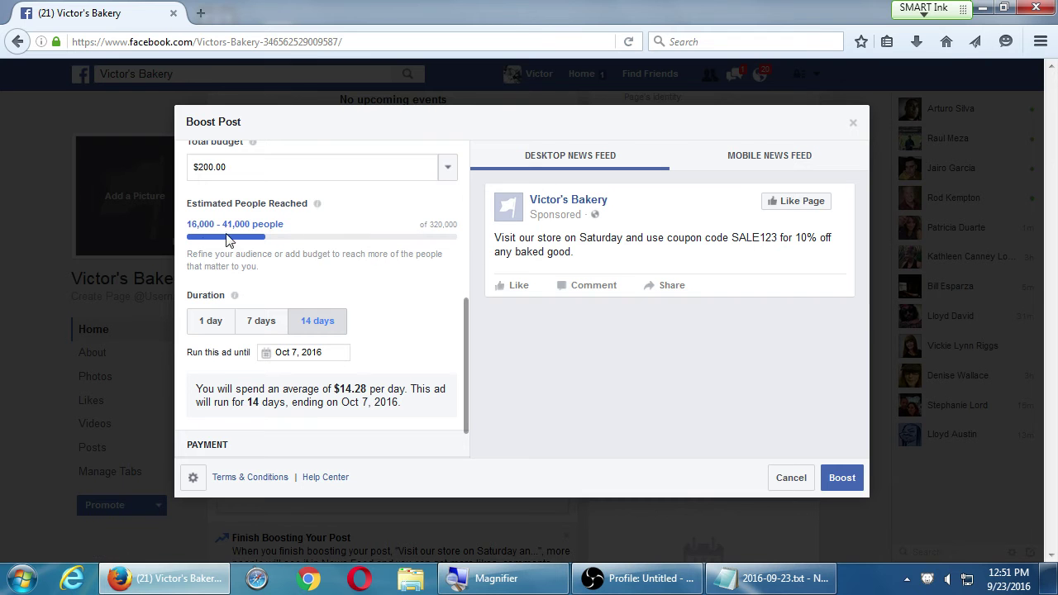
click(447, 170)
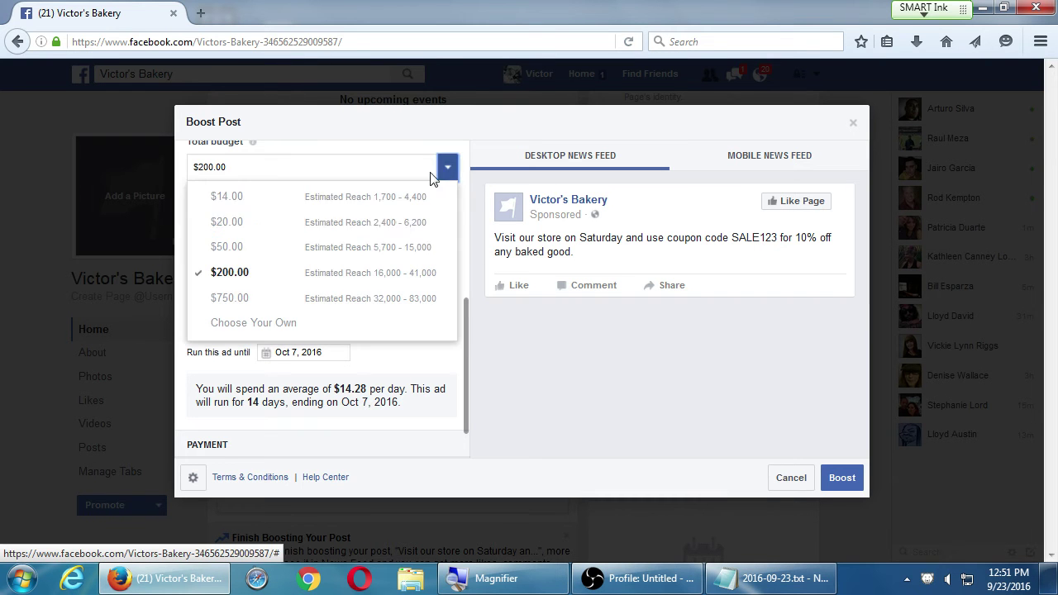
click(250, 302)
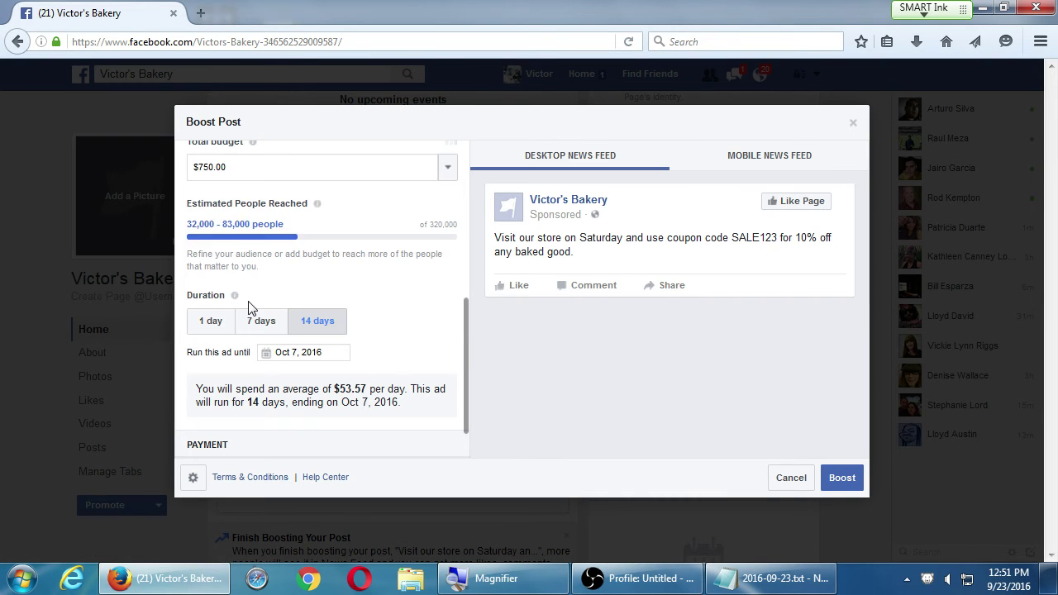
click(453, 172)
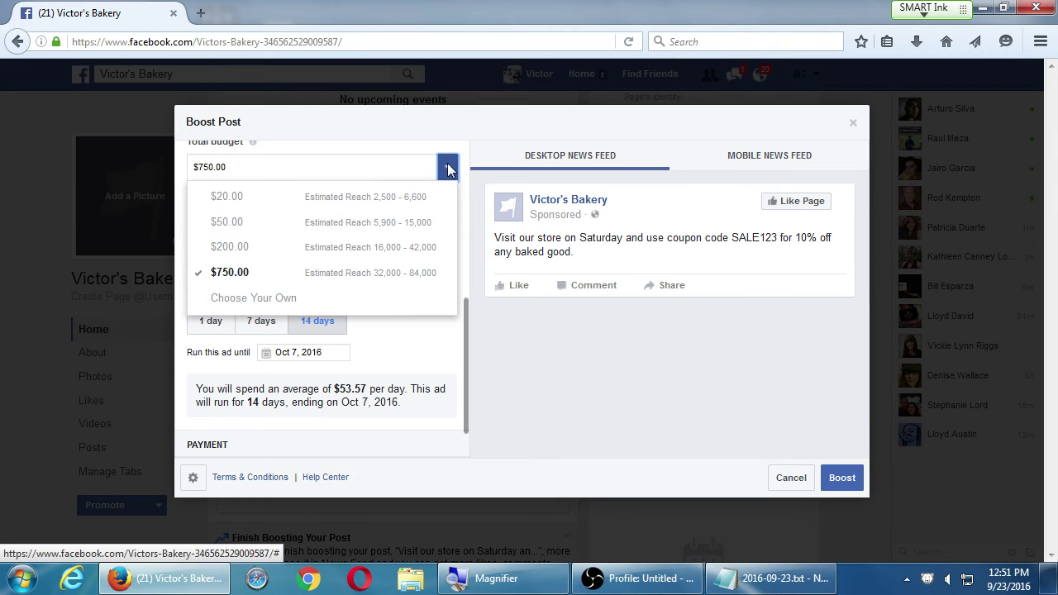
click(309, 203)
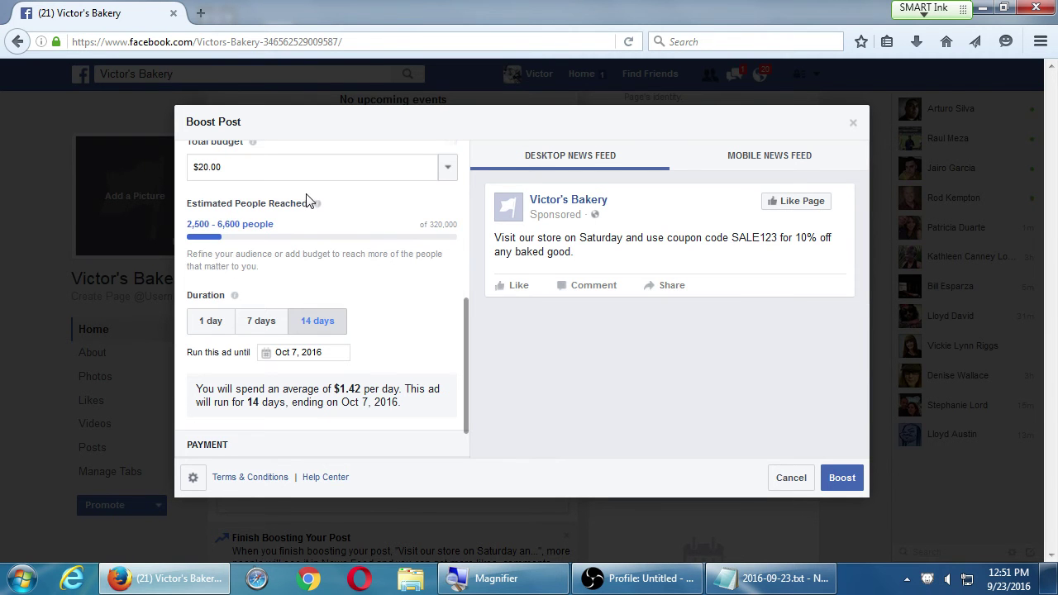
Step: Set the boost's duration to 1 day and its total budget to $1, keeping the promotion open instead of discarding it
click(211, 320)
drag(237, 165, 202, 169)
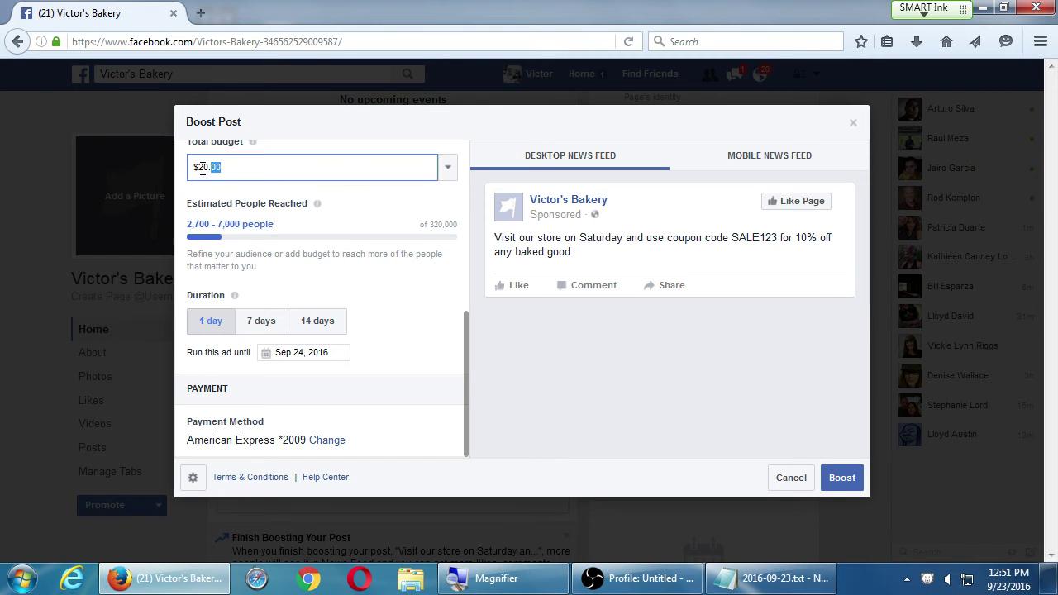
text(1)
key(Tab)
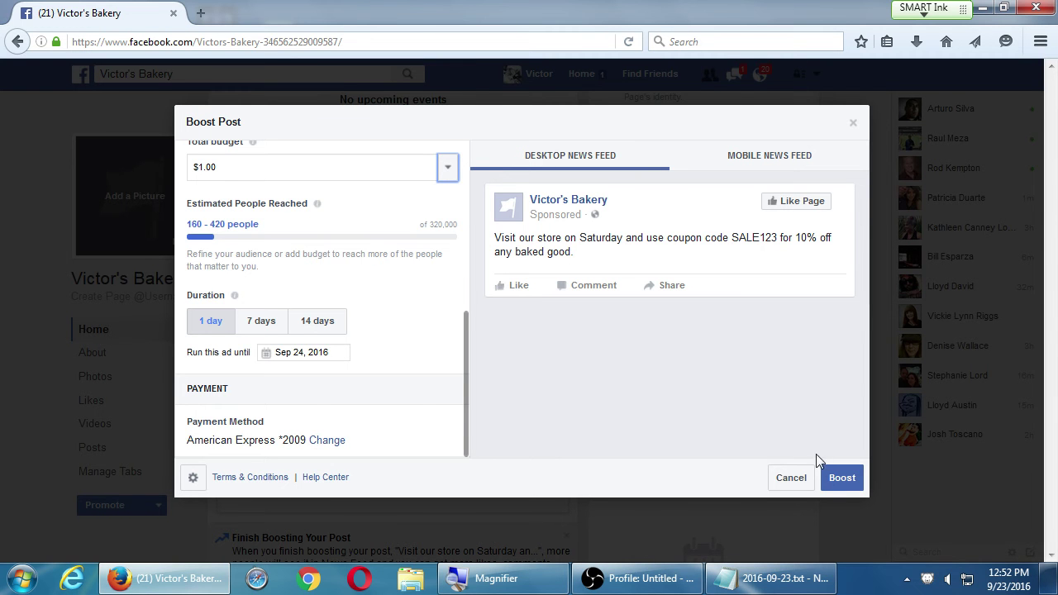
click(795, 480)
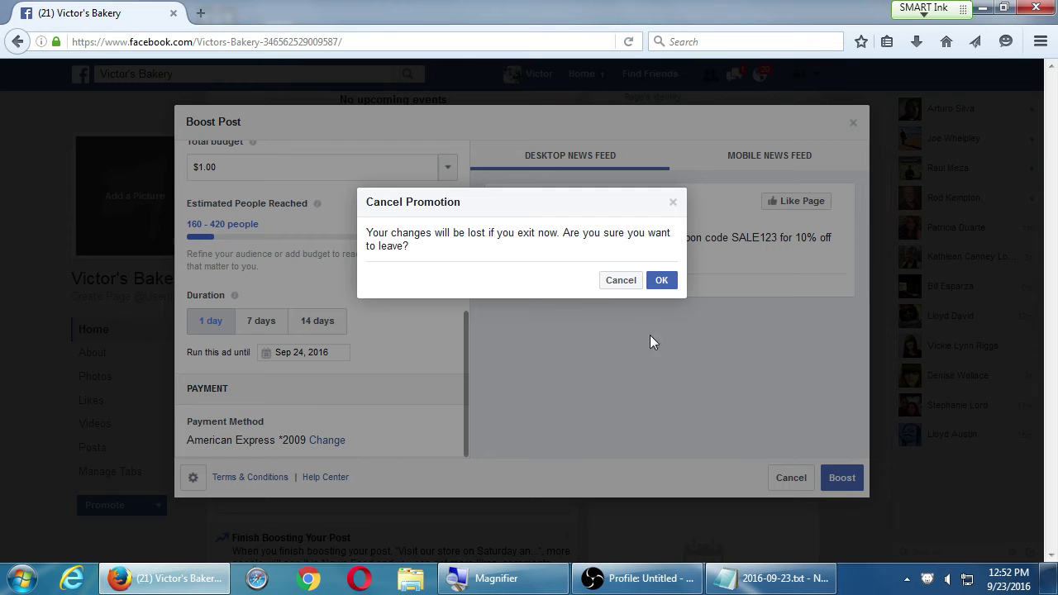
click(619, 280)
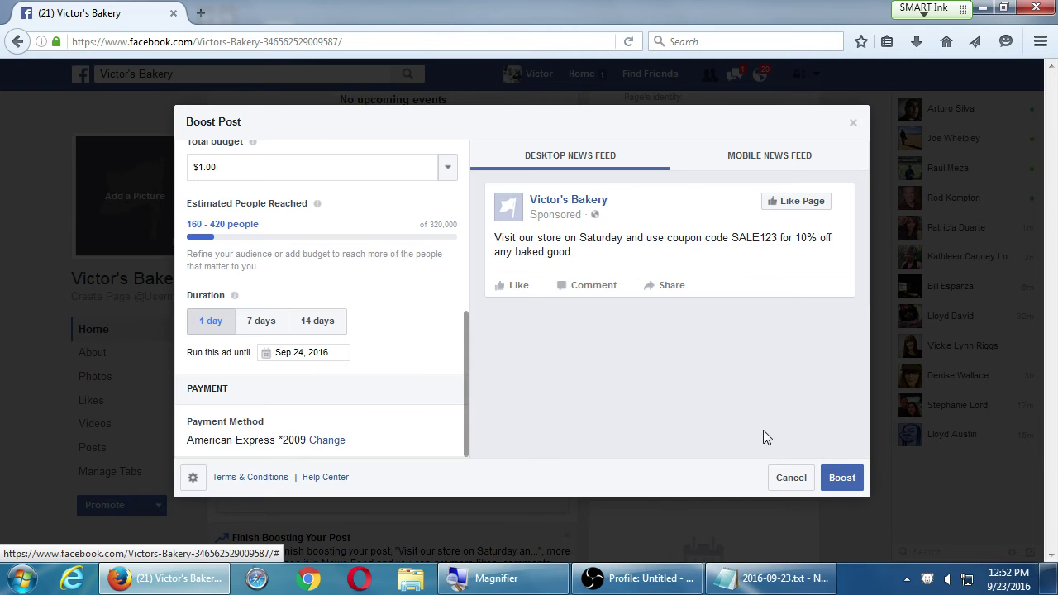
Step: Cancel the boost promotion, discarding its changes, and look over the Victor's Bakery page and its posts
click(787, 477)
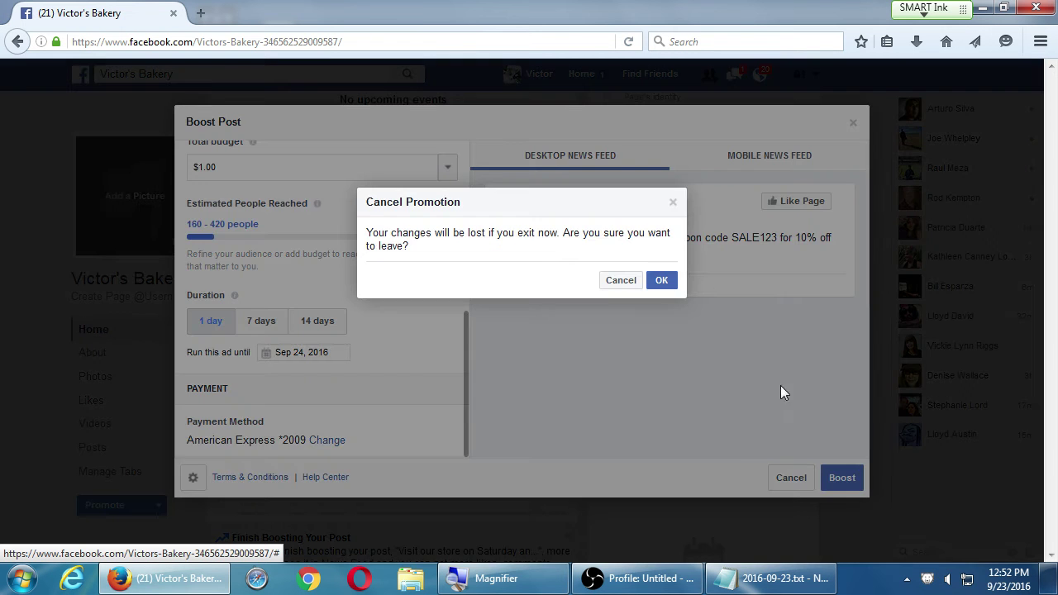
click(665, 284)
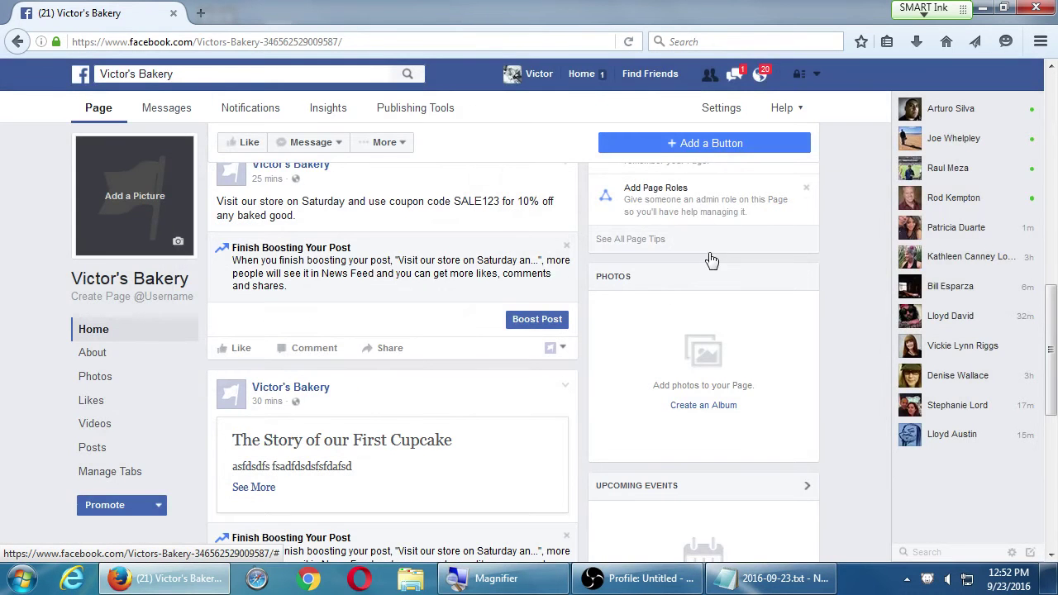
scroll(716, 312, up, 3)
scroll(717, 302, up, 5)
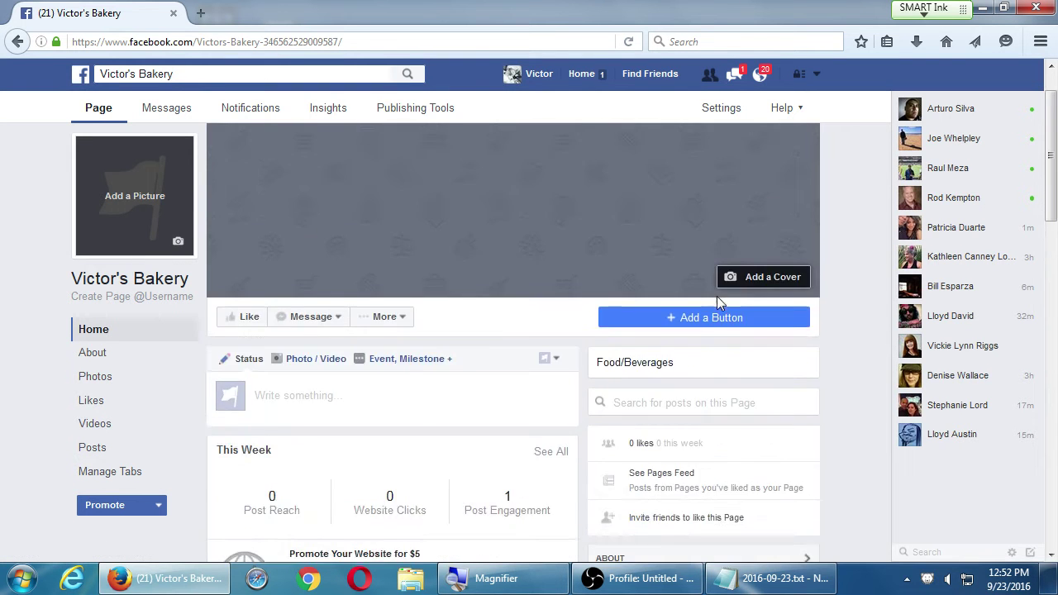
scroll(488, 366, down, 3)
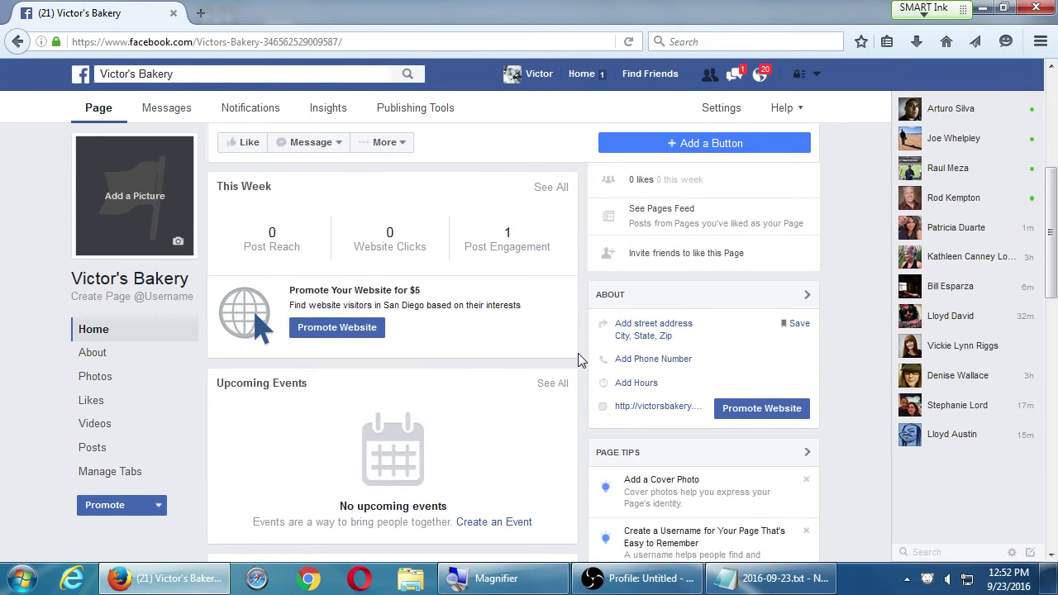
scroll(577, 358, down, 3)
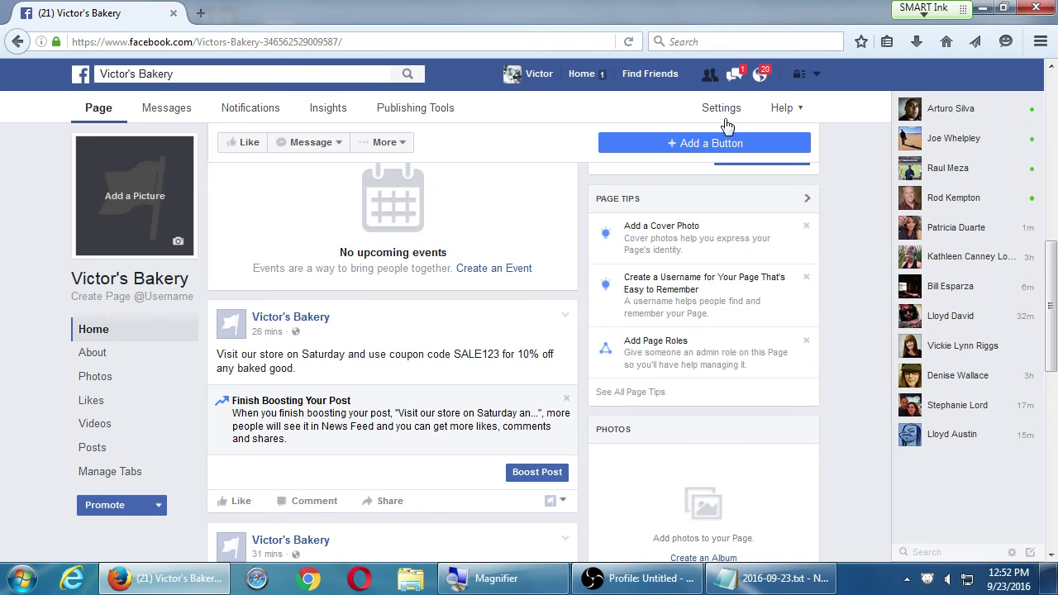
Step: Open the ad accounts overview for managing ads and look over the available Facebook Ads tools
click(818, 76)
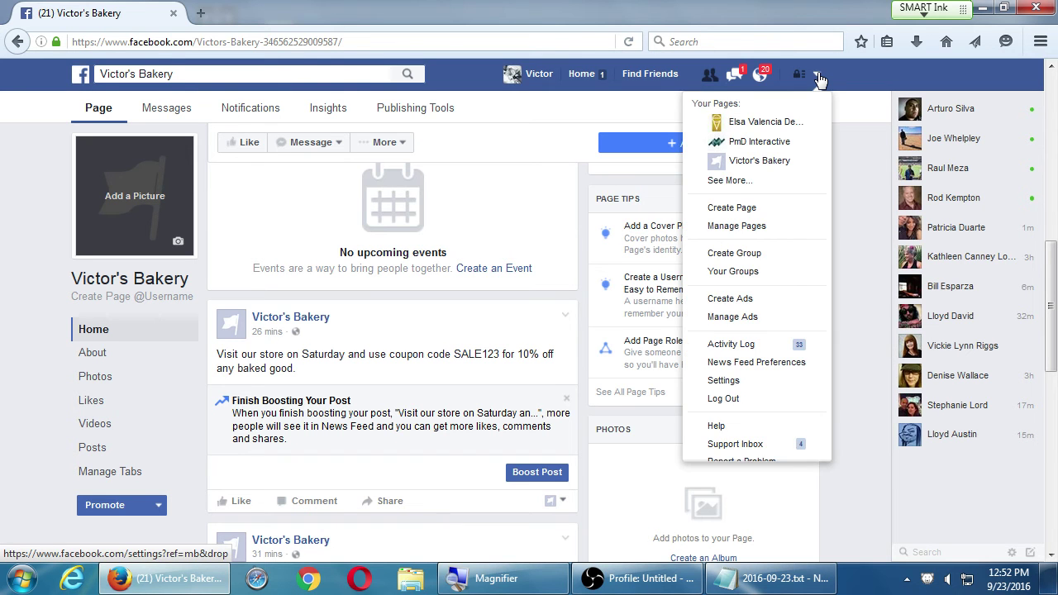
click(769, 325)
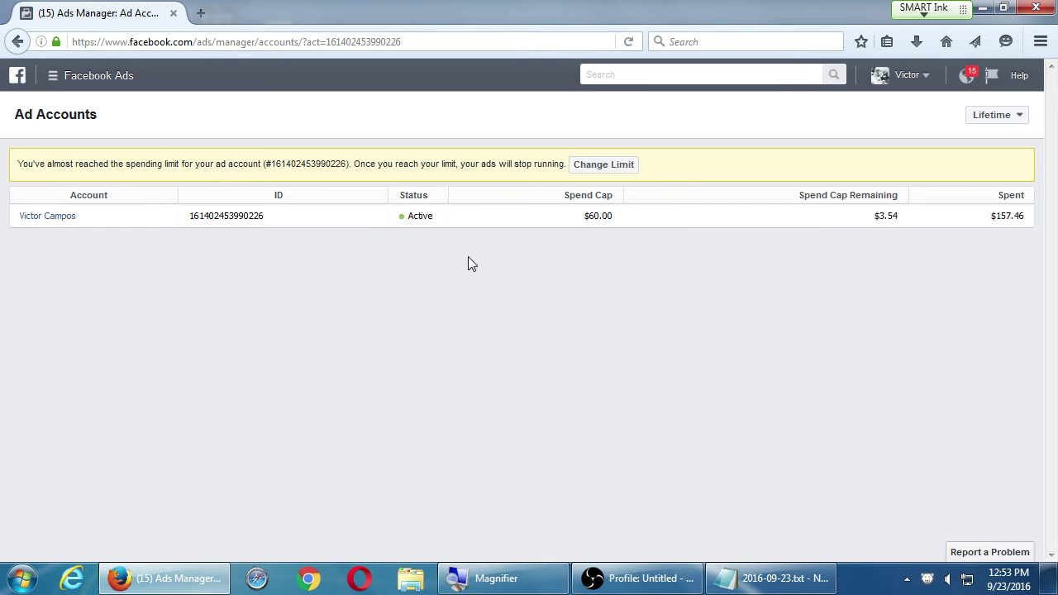
click(52, 76)
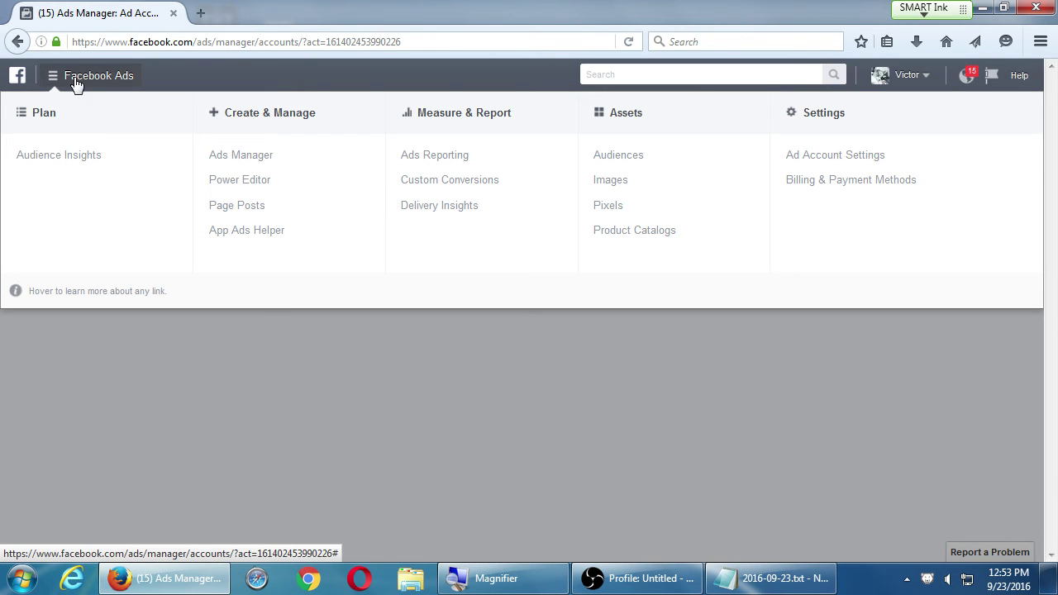
click(52, 76)
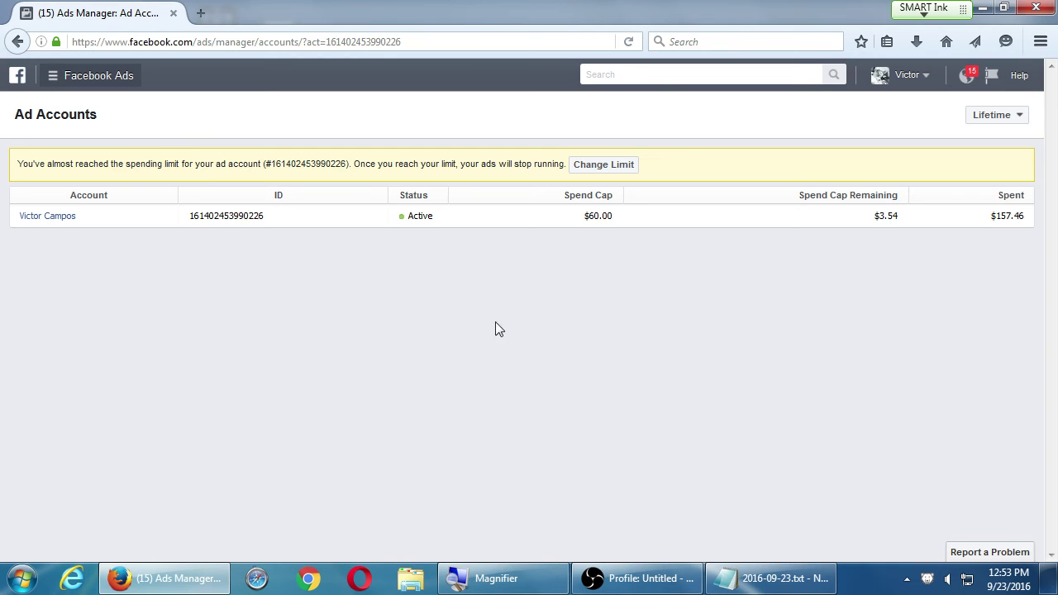
click(72, 79)
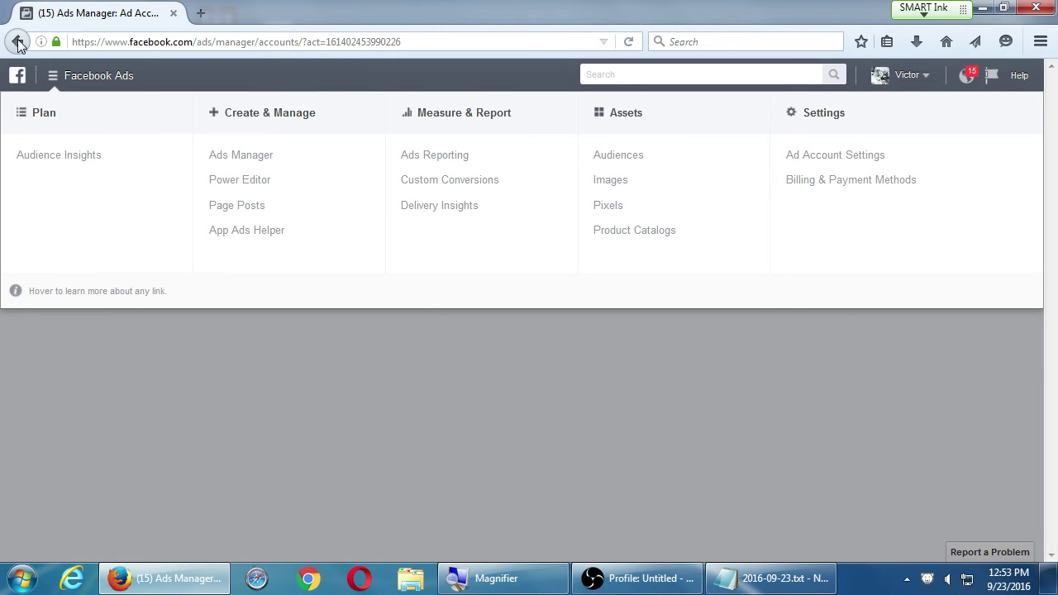
Step: Go back to the Victor's Bakery page and reopen the ad accounts overview
click(19, 43)
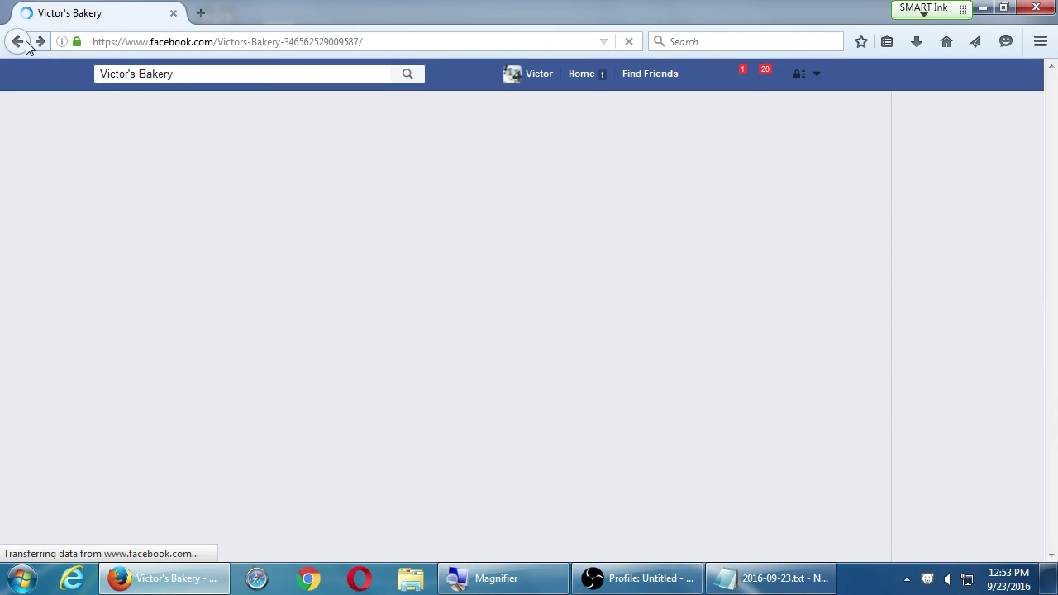
click(818, 77)
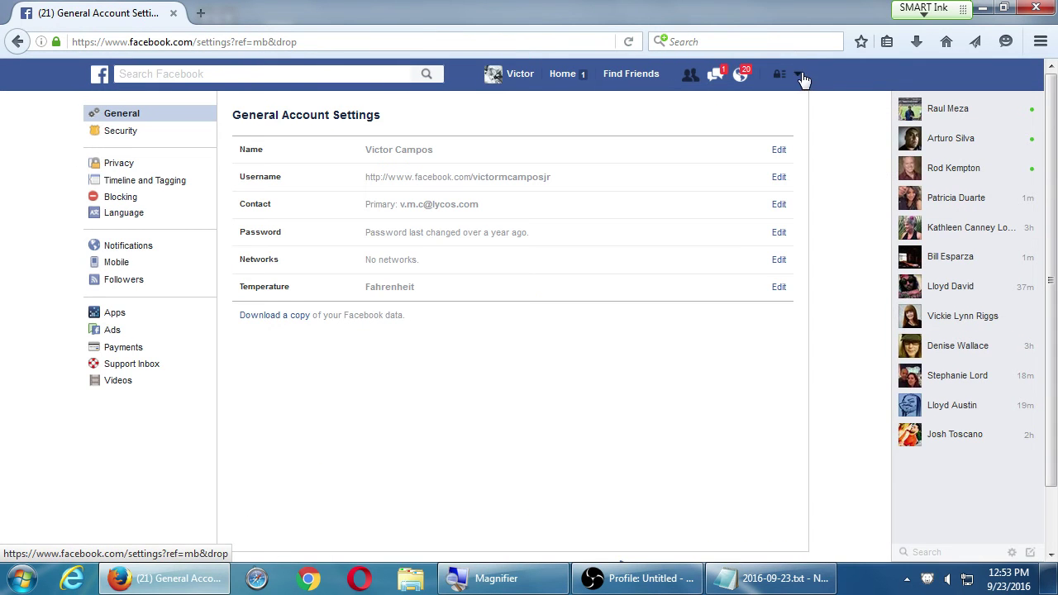
click(801, 77)
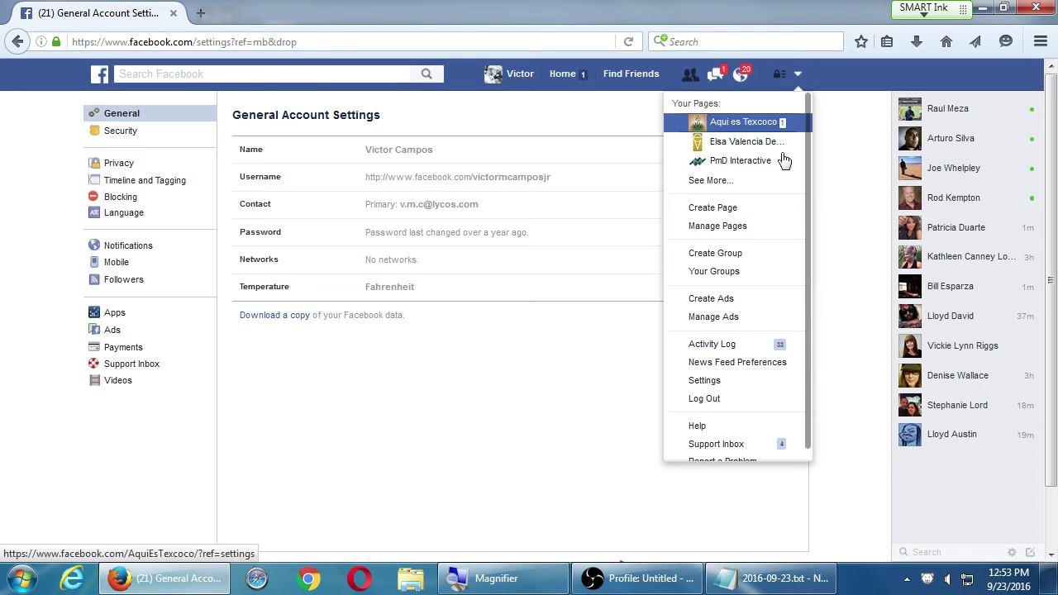
click(727, 316)
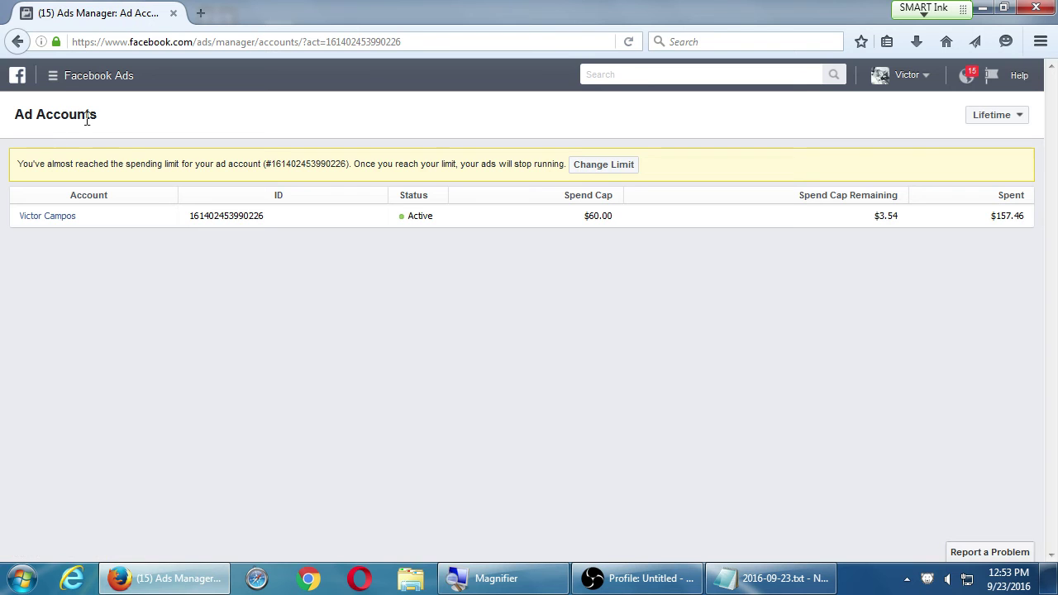
Step: Start a new ad in Ads Manager and check the explanation of the website conversions objective
click(56, 84)
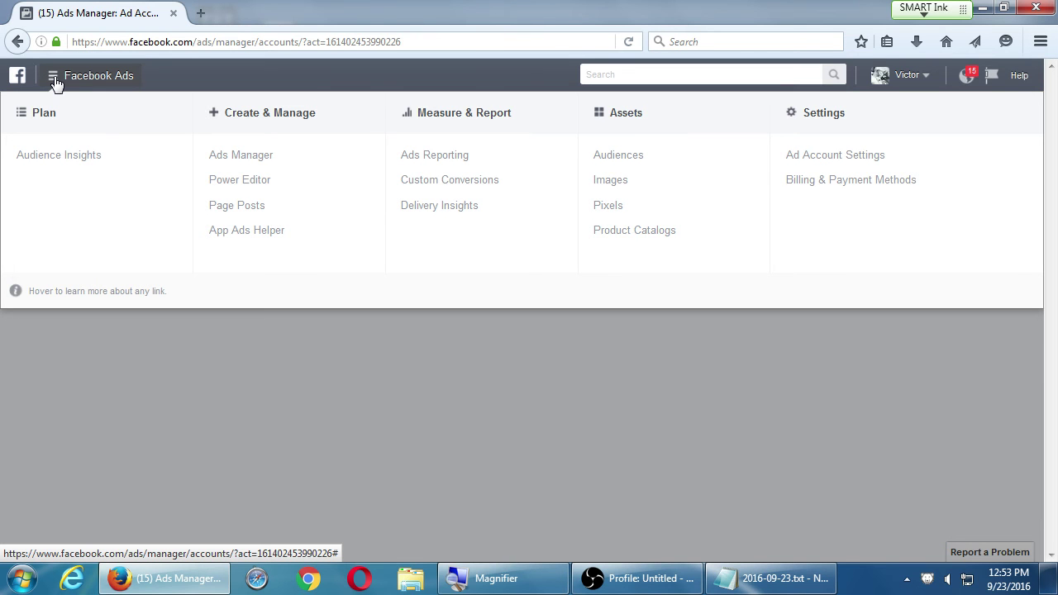
click(224, 155)
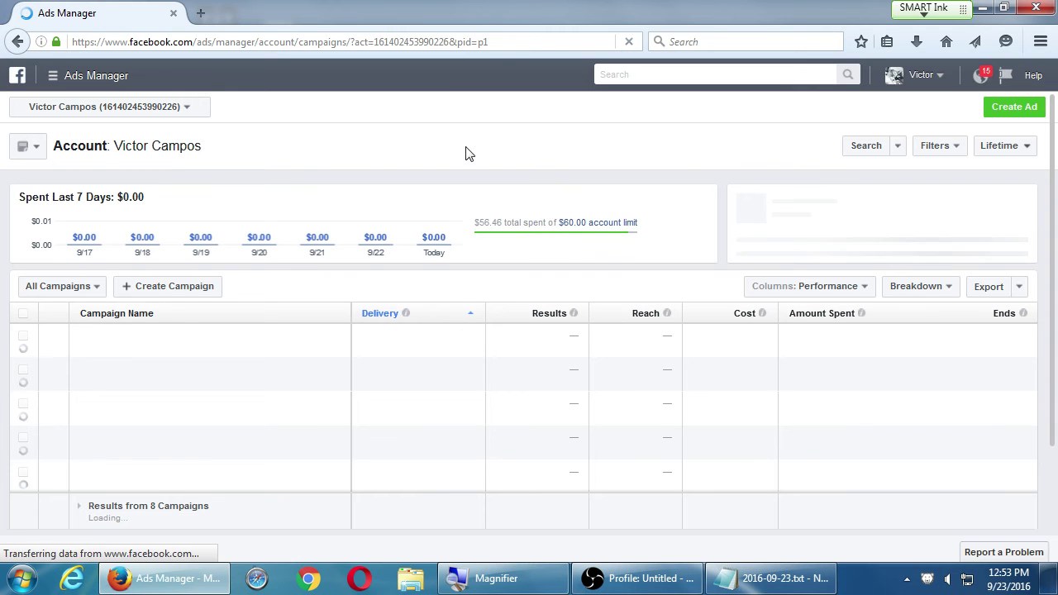
click(1012, 110)
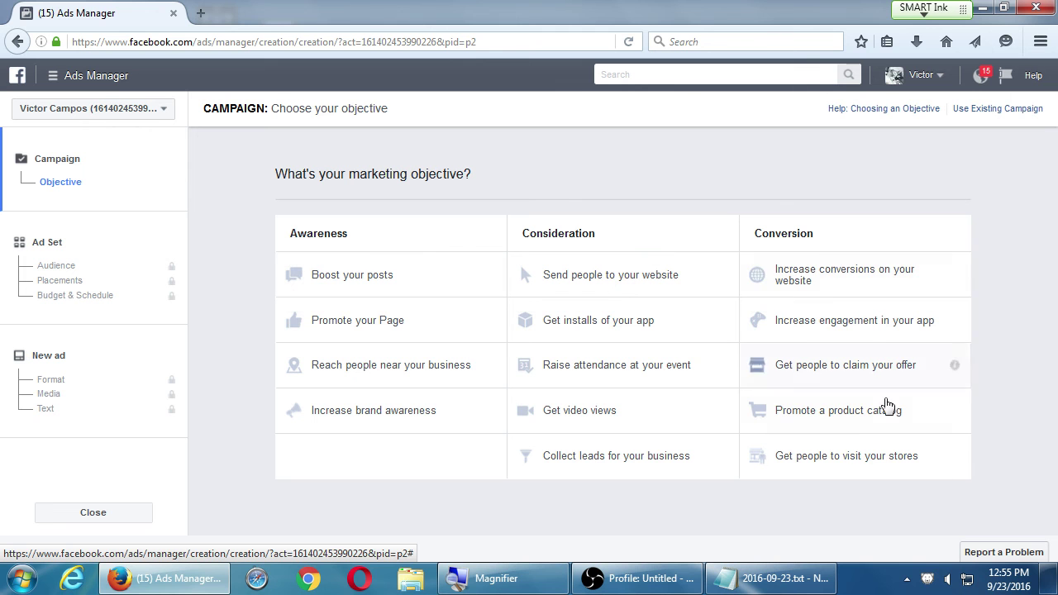
mouse_move(955, 277)
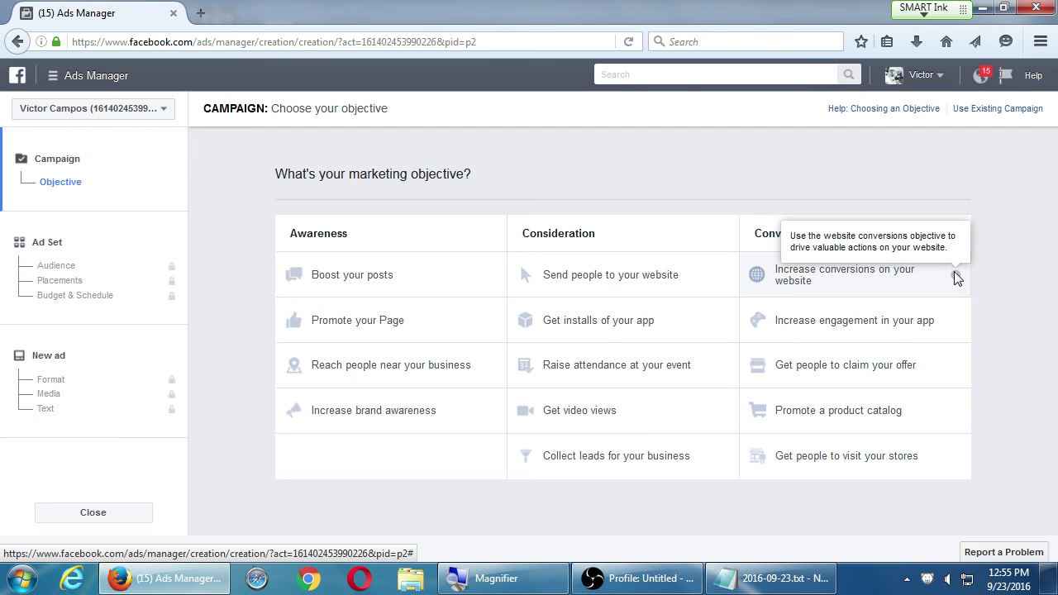
Step: Leave the ad creation page without saving and go to facebook.com
key(ctrl+l)
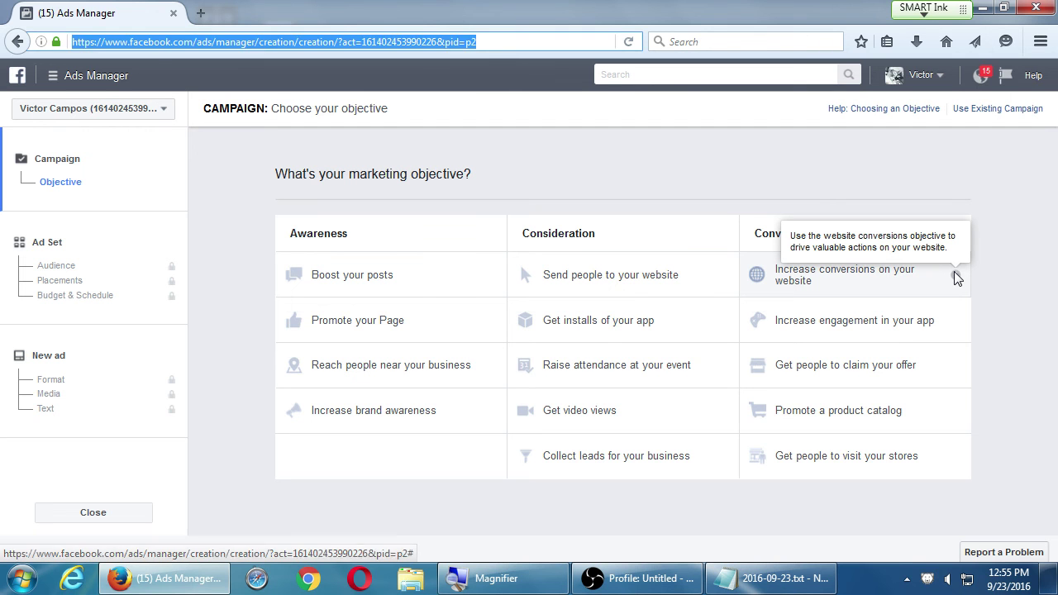
text(fa)
key(Escape)
key(Return)
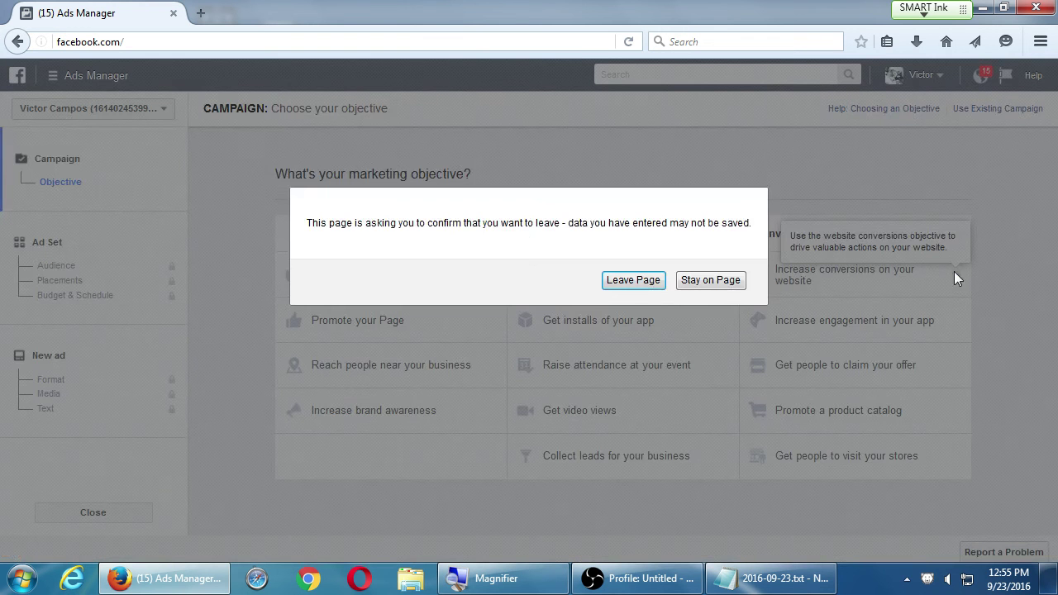
click(638, 286)
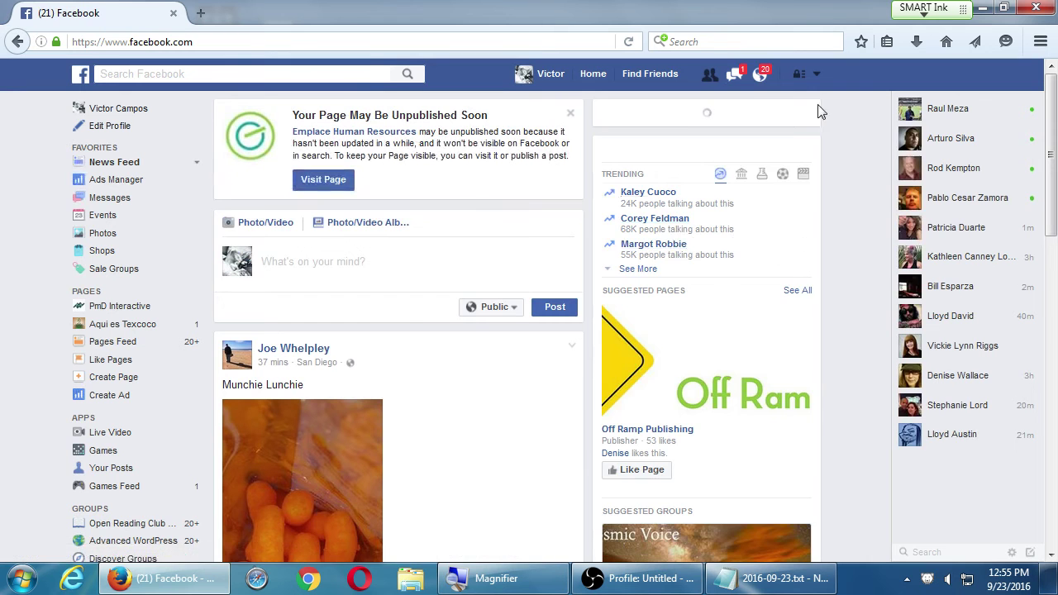
Step: Open the Victor's Bakery page from the full list of managed pages and examine the boost options on its posts
click(817, 75)
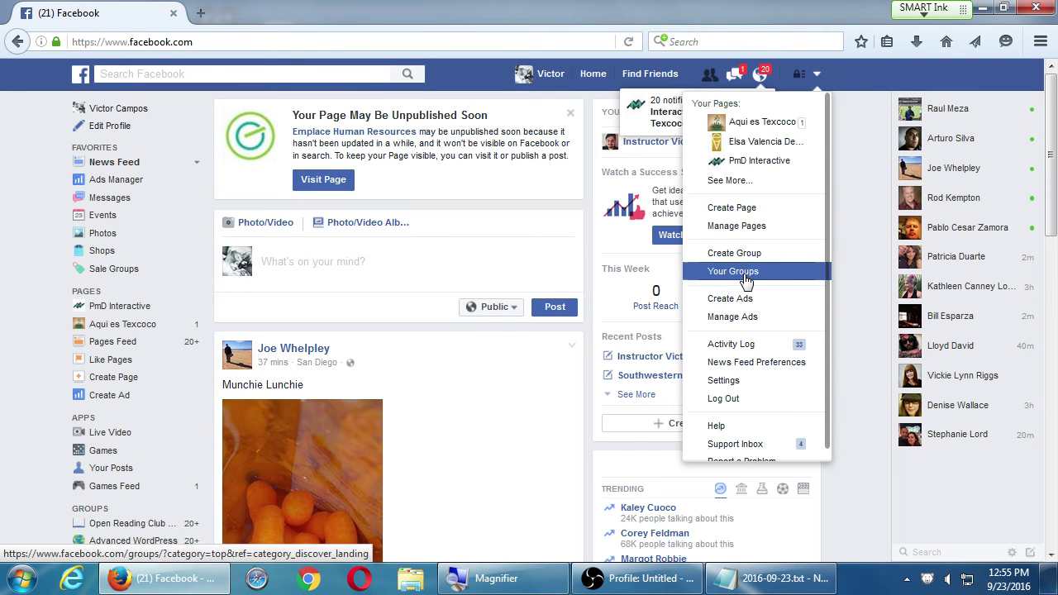
click(748, 181)
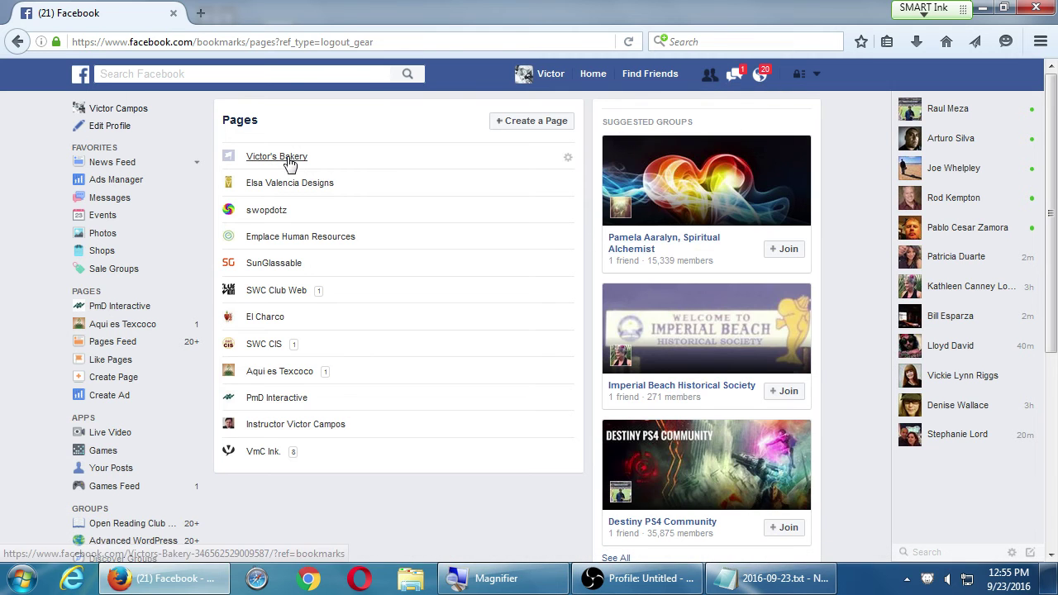
click(286, 162)
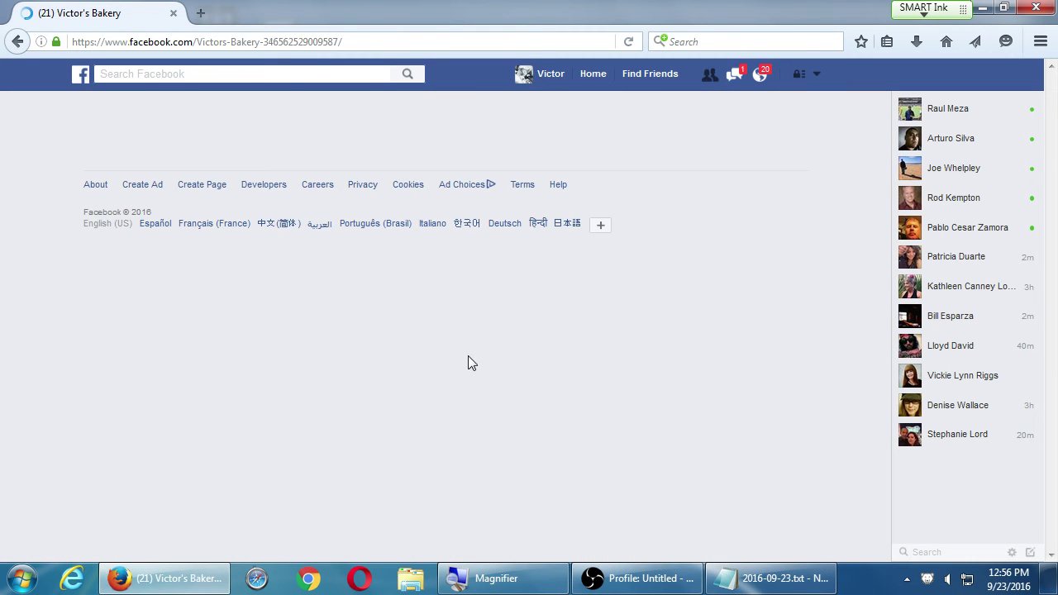
scroll(578, 463, down, 2)
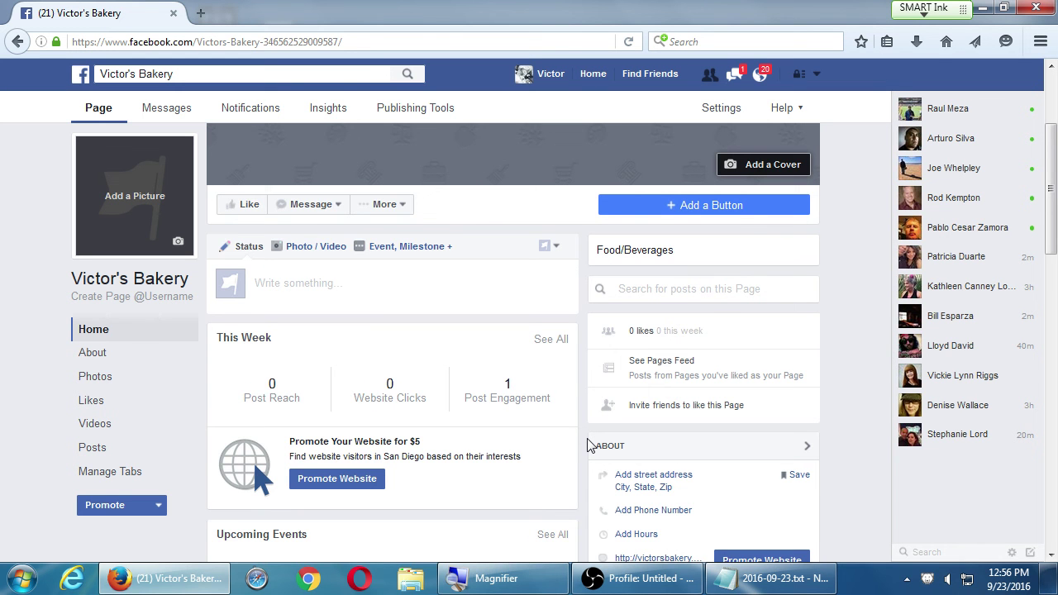
scroll(587, 446, down, 6)
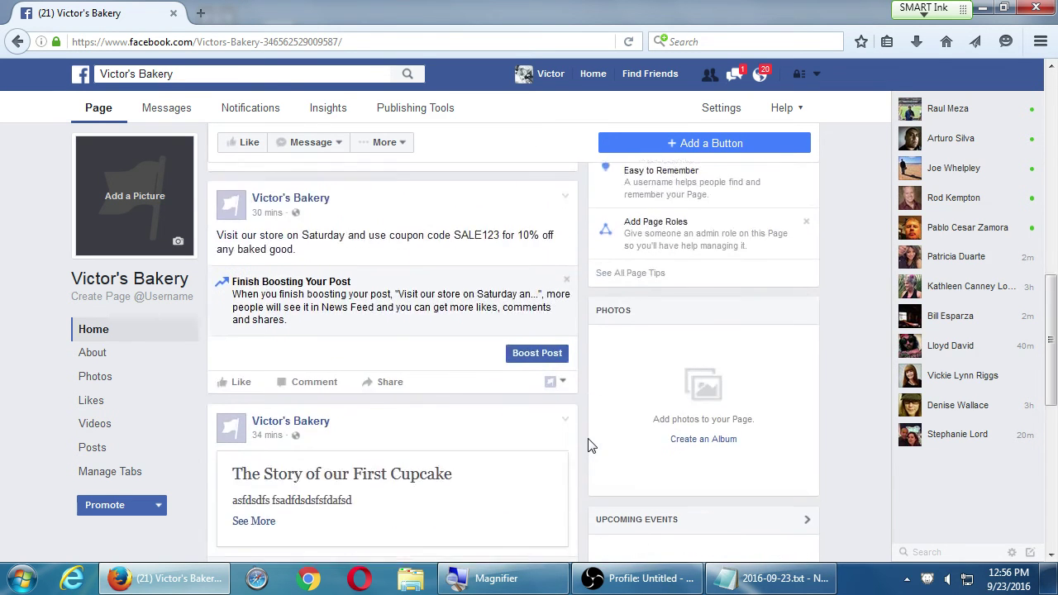
scroll(589, 446, down, 1)
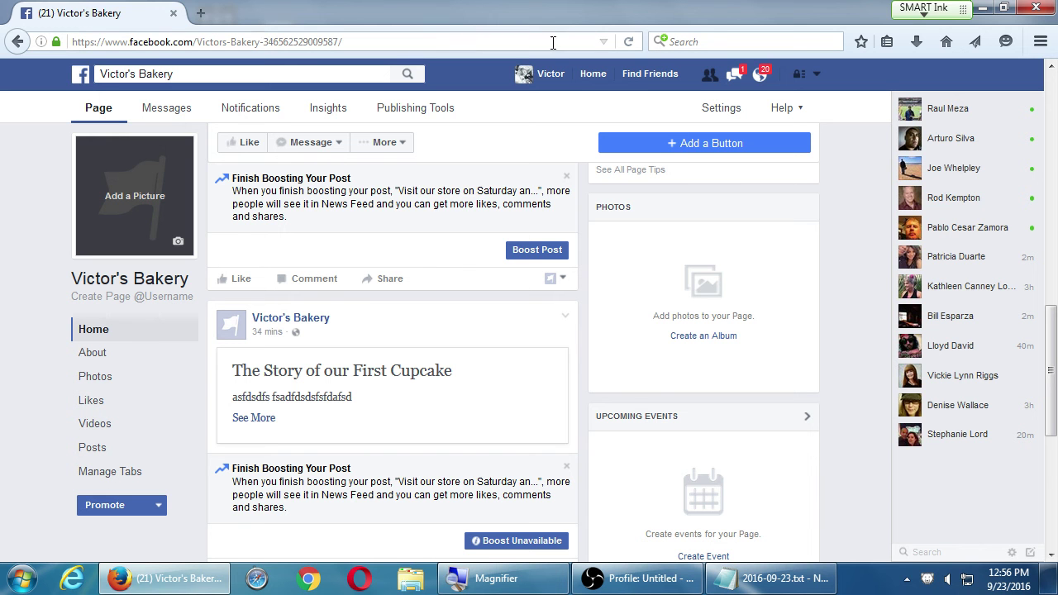
Step: Go to the home News Feed and examine where sponsored posts and suggested pages appear, including the Pandora and Off Ramp Publishing examples
click(589, 74)
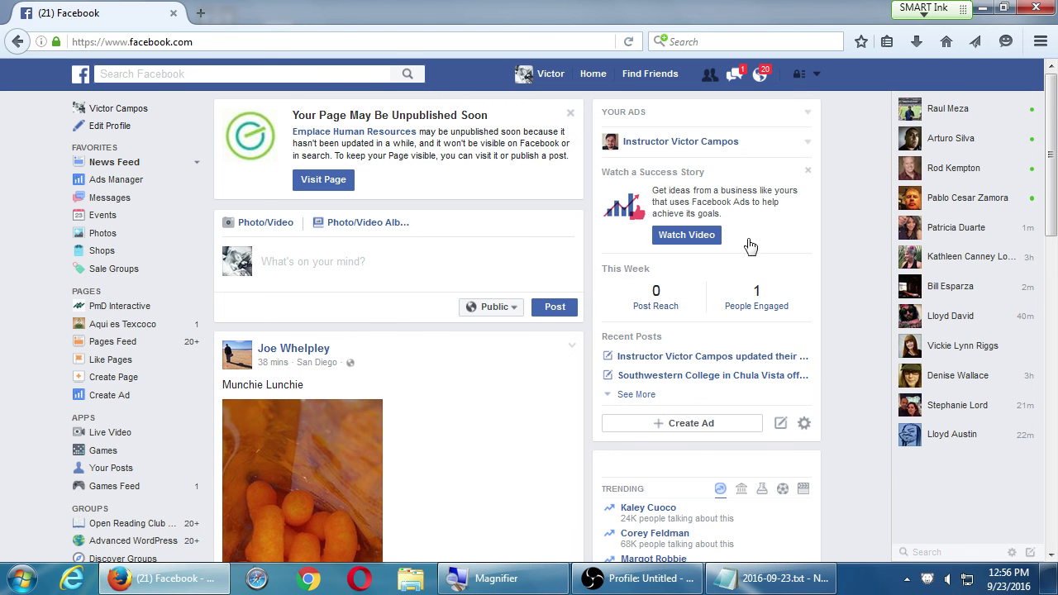
scroll(851, 272, down, 3)
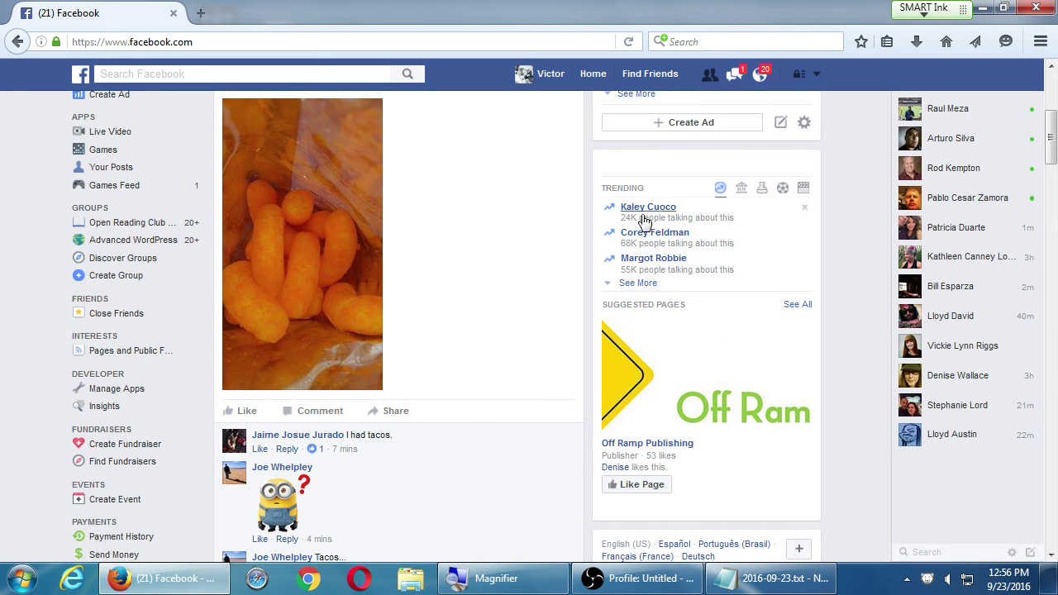
scroll(619, 255, down, 4)
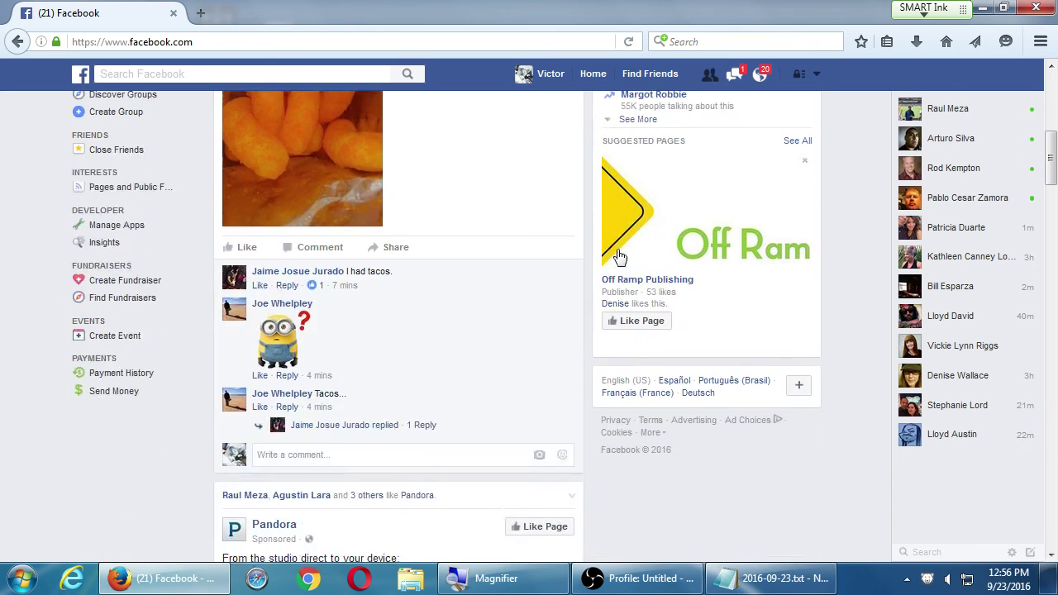
scroll(185, 239, down, 1)
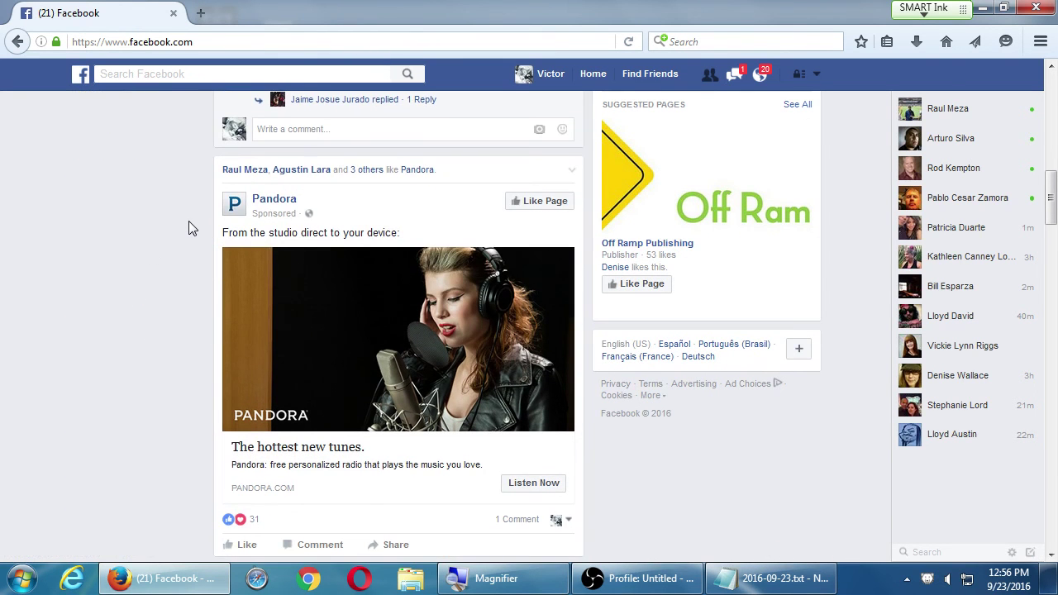
scroll(188, 222, down, 7)
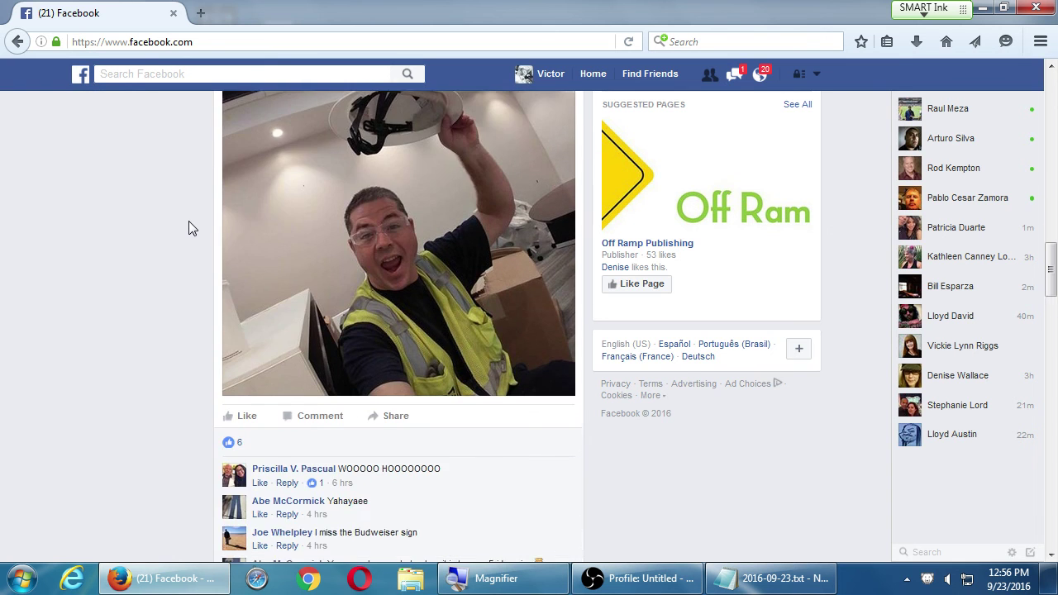
scroll(188, 221, down, 6)
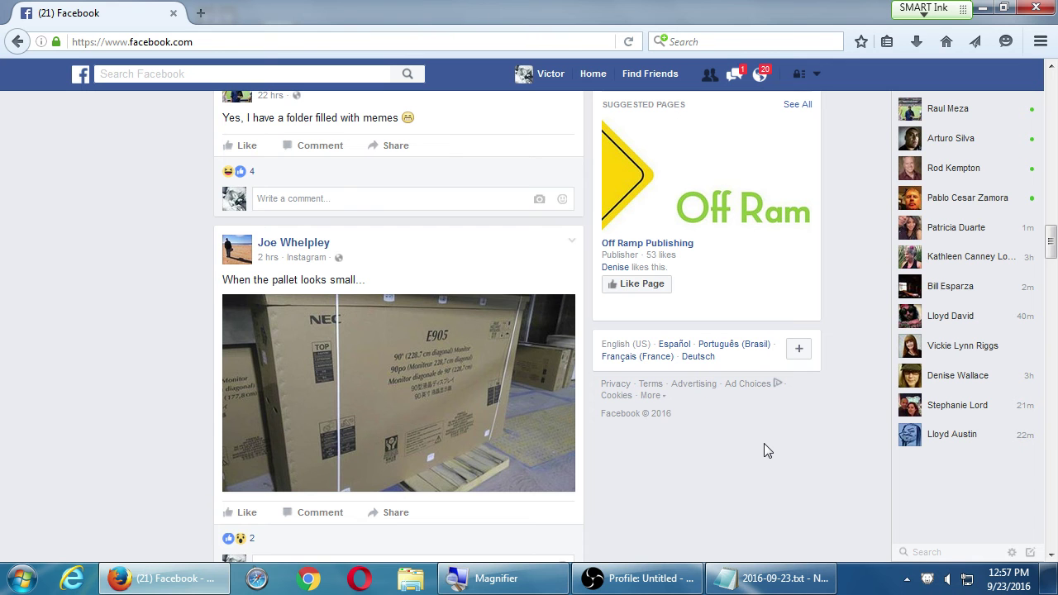
scroll(702, 430, up, 3)
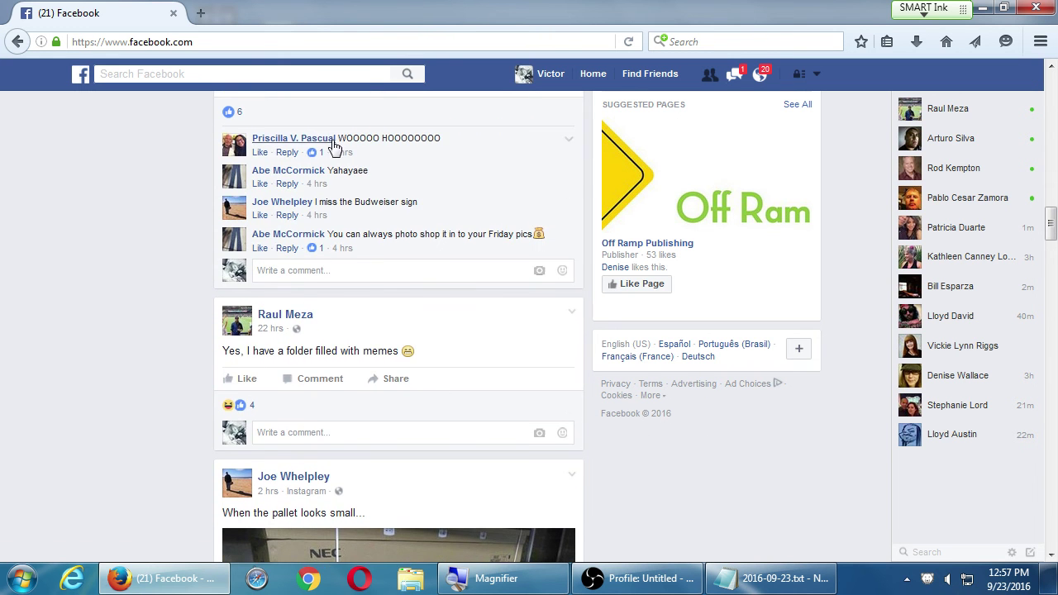
scroll(692, 250, up, 3)
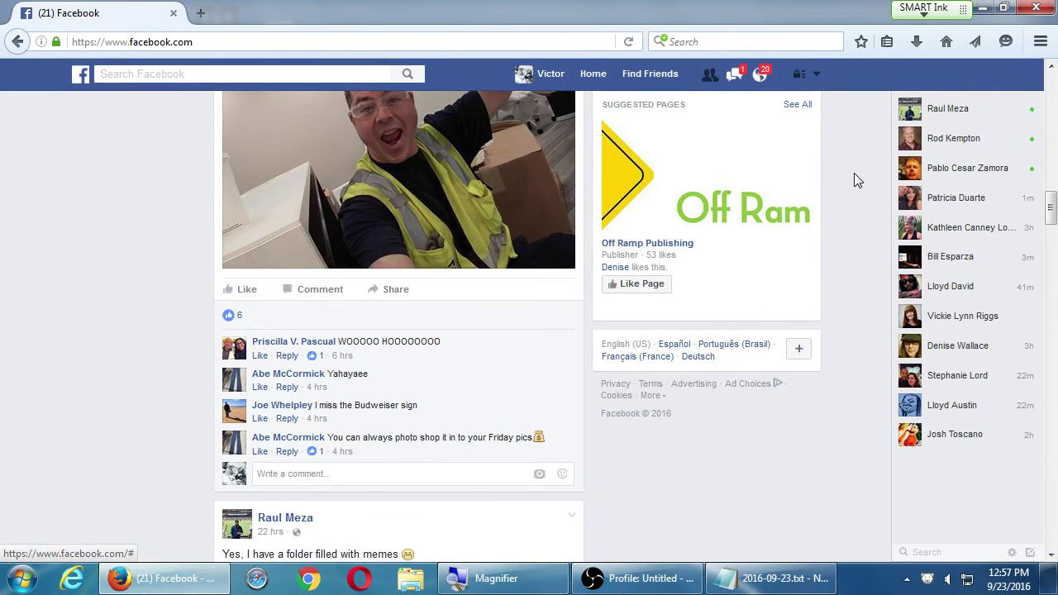
scroll(855, 184, up, 10)
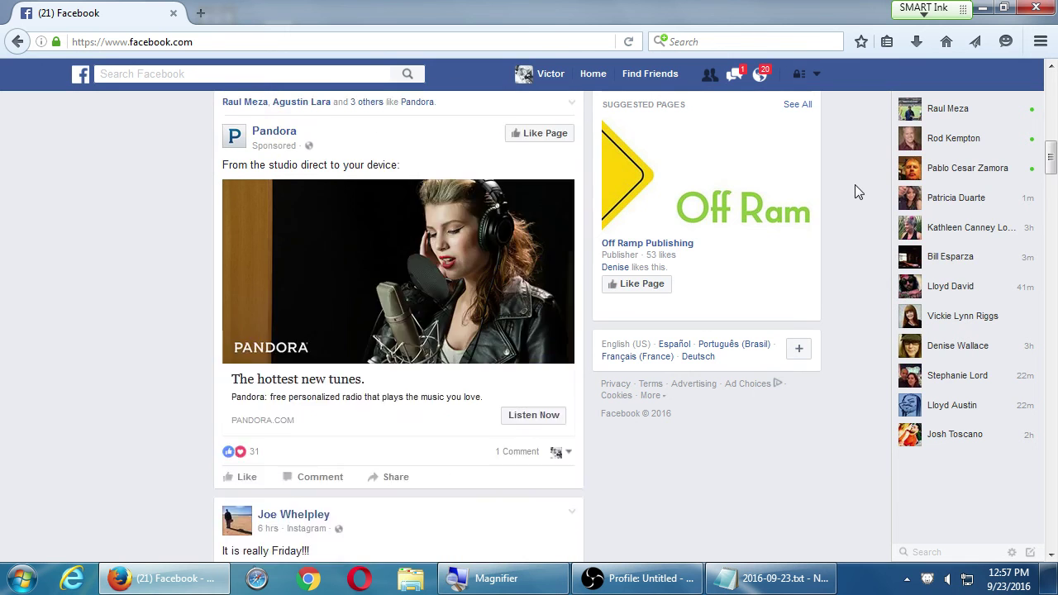
scroll(854, 184, up, 1)
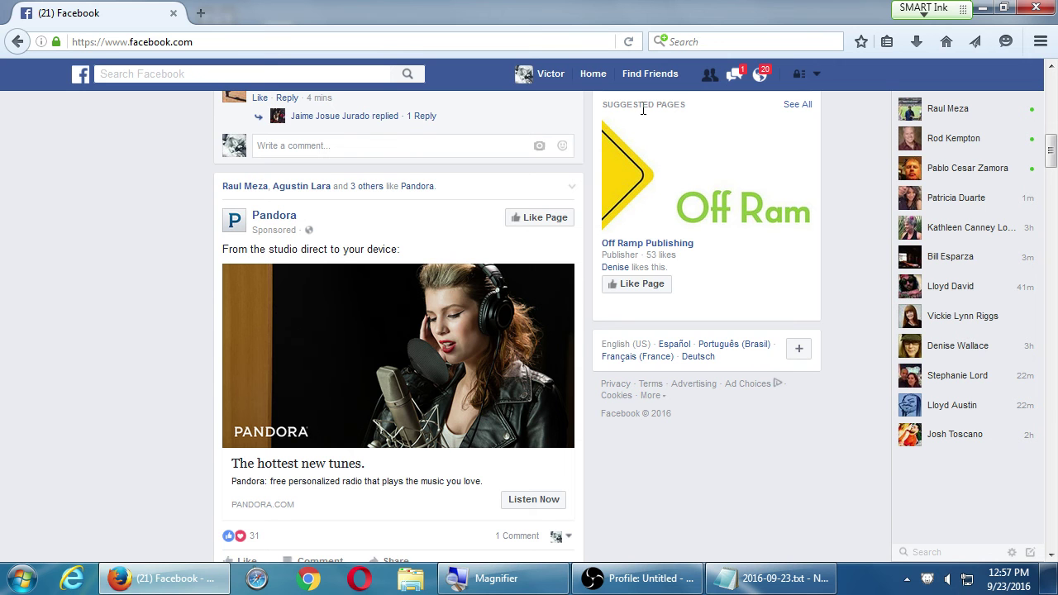
mouse_move(676, 198)
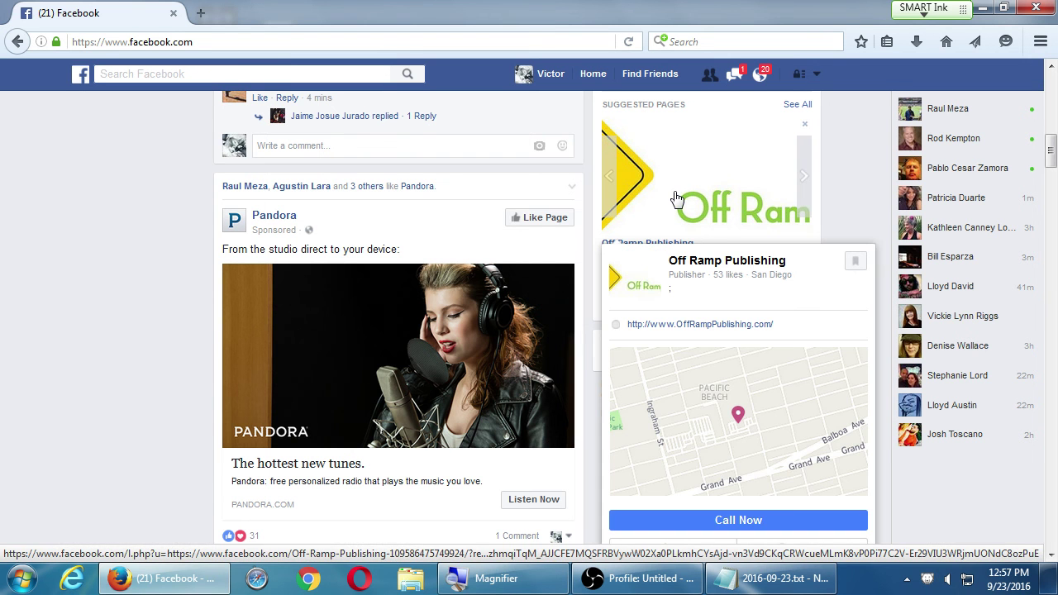